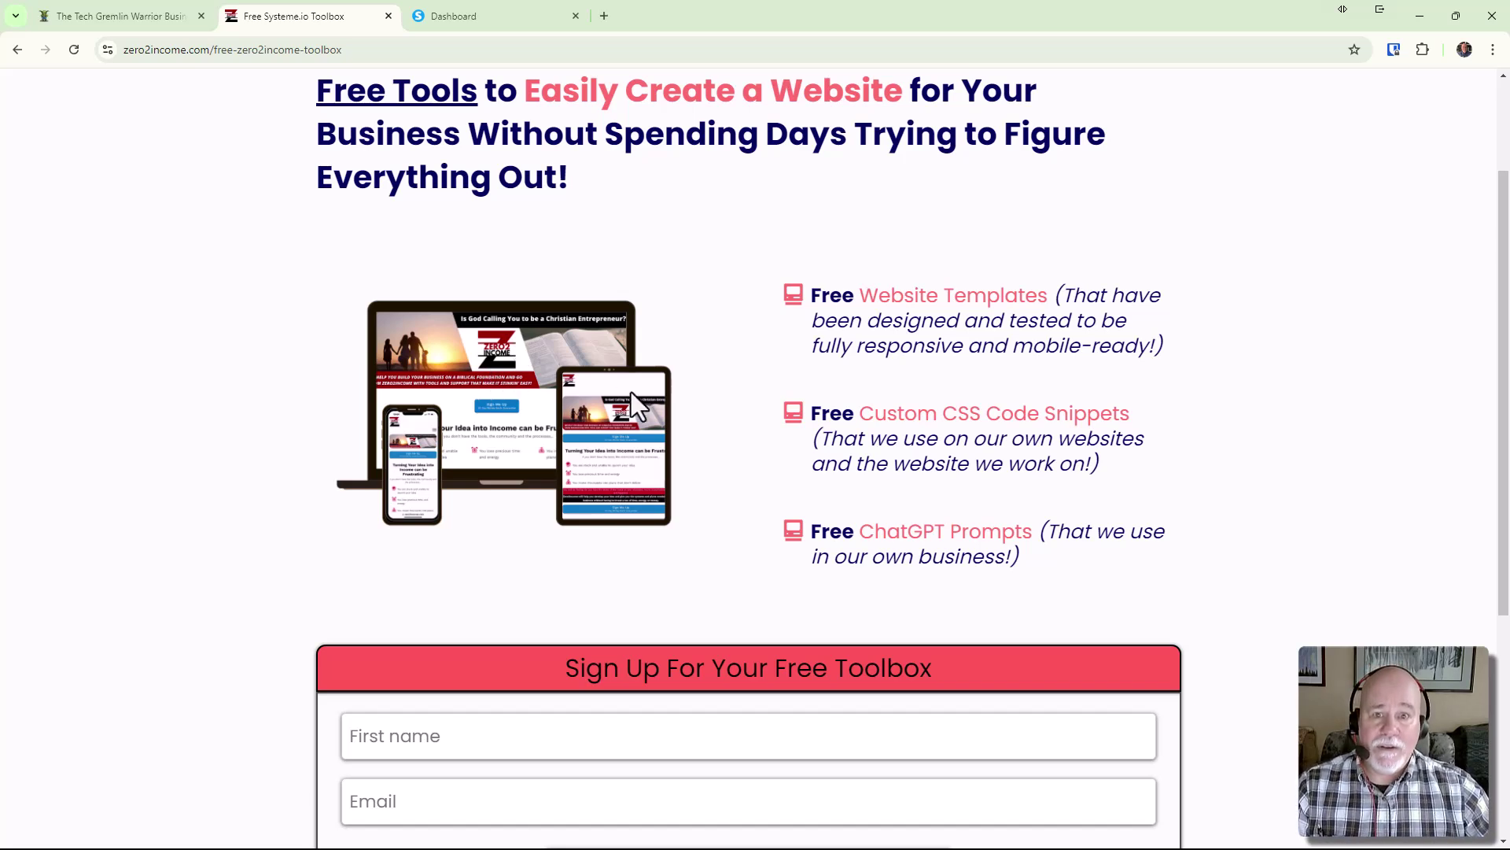
{"action": "scroll", "coordinate": [657, 425], "scroll_direction": "down", "scroll_amount": 1}
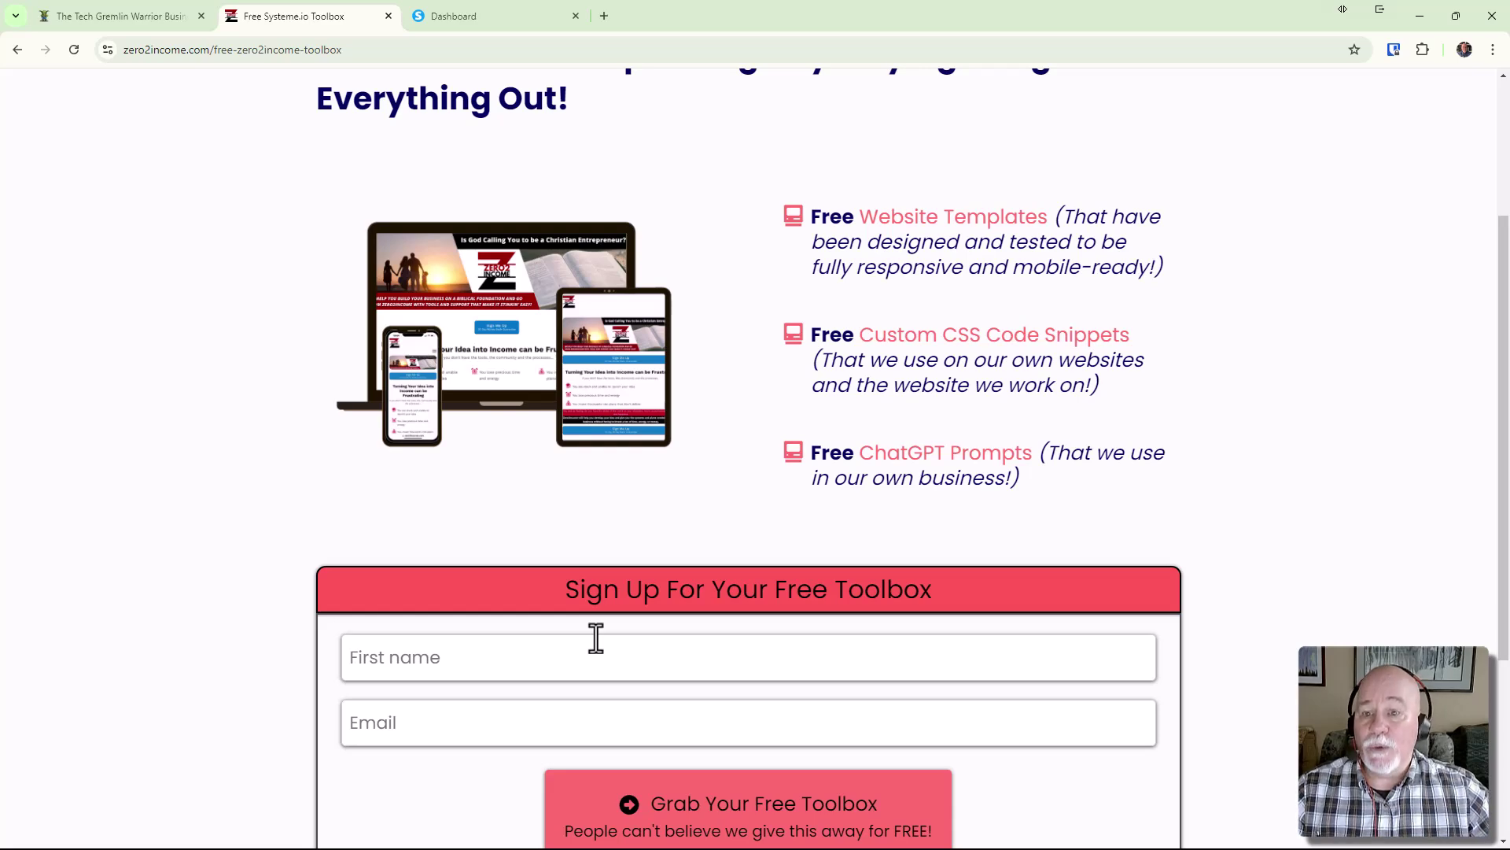
{"action": "scroll", "coordinate": [596, 638], "scroll_direction": "up", "scroll_amount": 3}
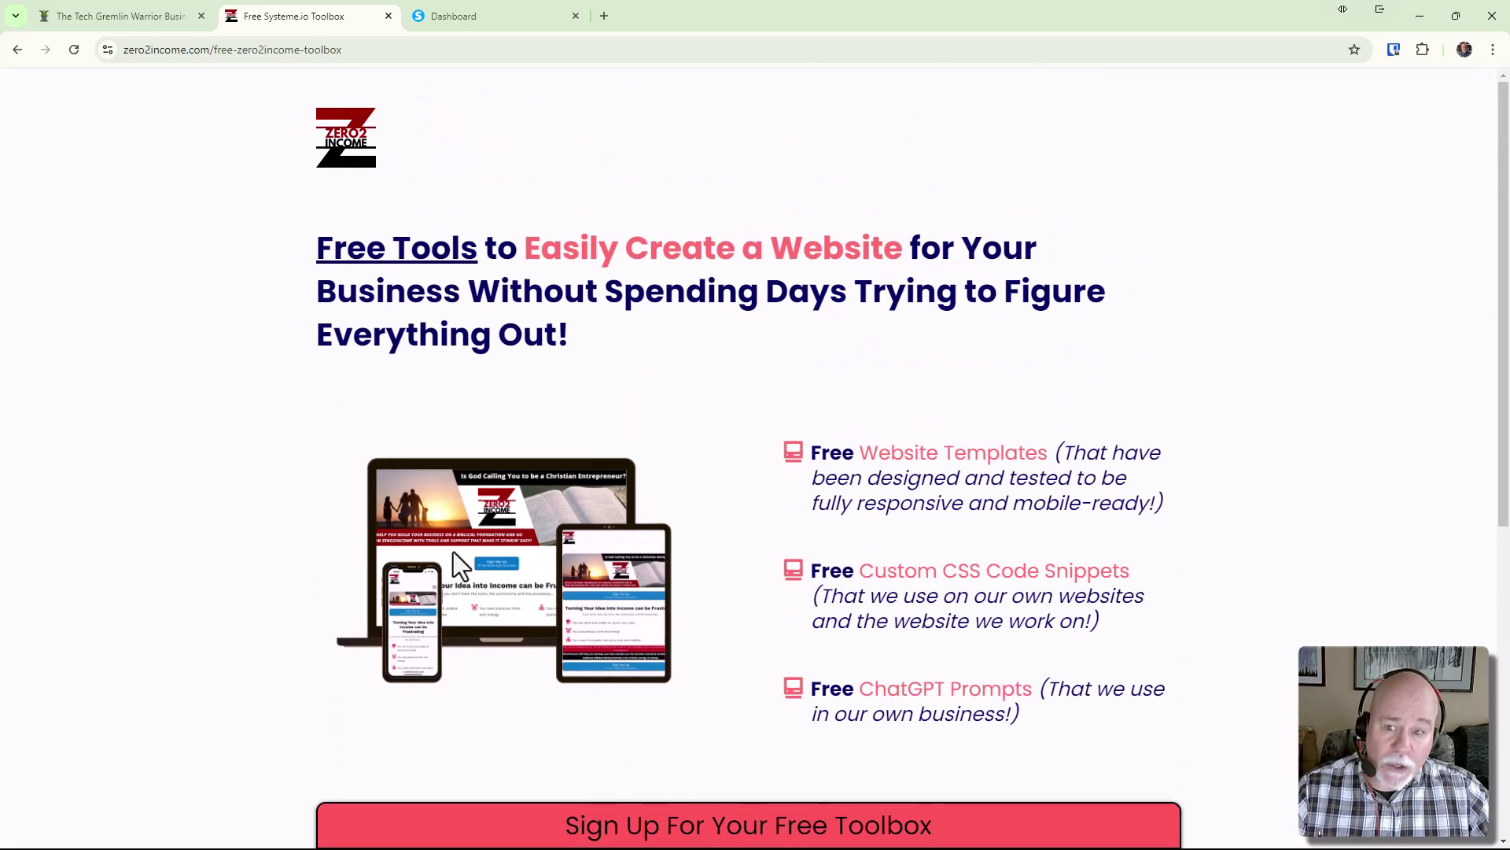
{"action": "scroll", "coordinate": [329, 494], "scroll_direction": "down", "scroll_amount": 6}
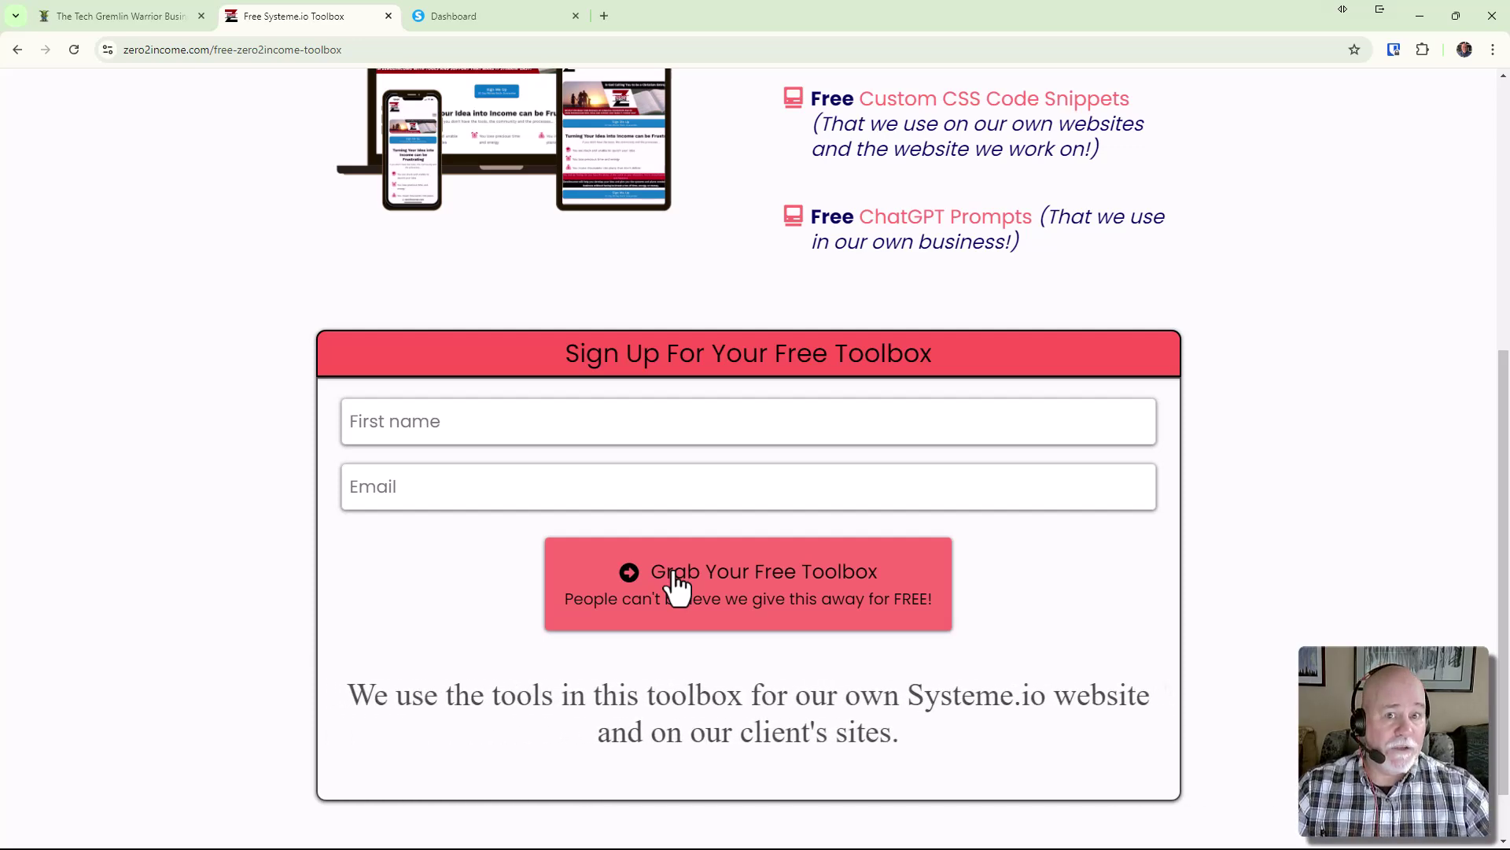
{"action": "scroll", "coordinate": [678, 583], "scroll_direction": "up", "scroll_amount": 5}
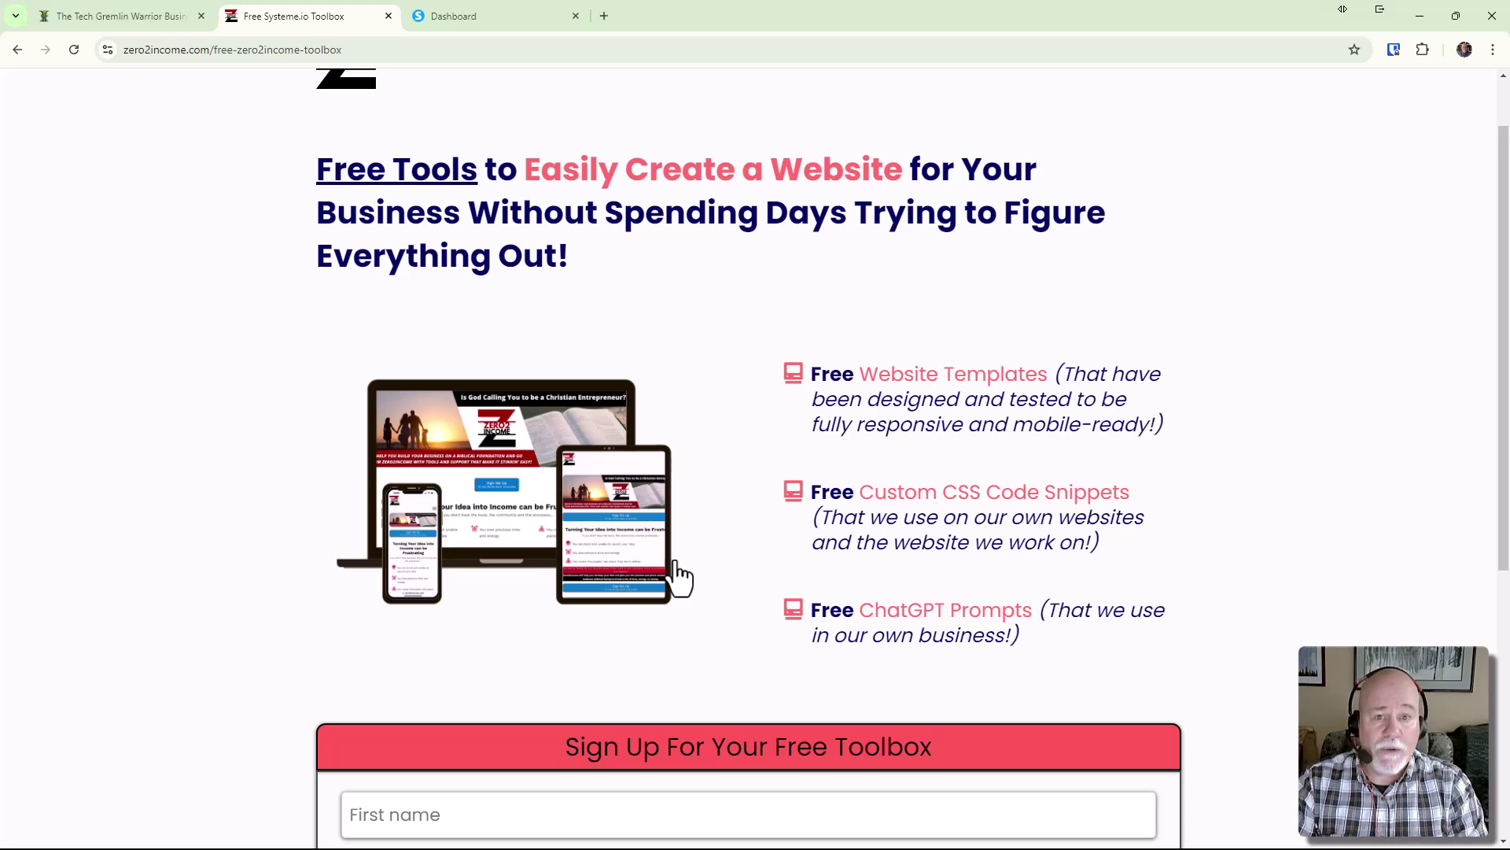
- Switch to the Systeme.io dashboard and open the email newsletters list
{"action": "left_click", "coordinate": [499, 23]}
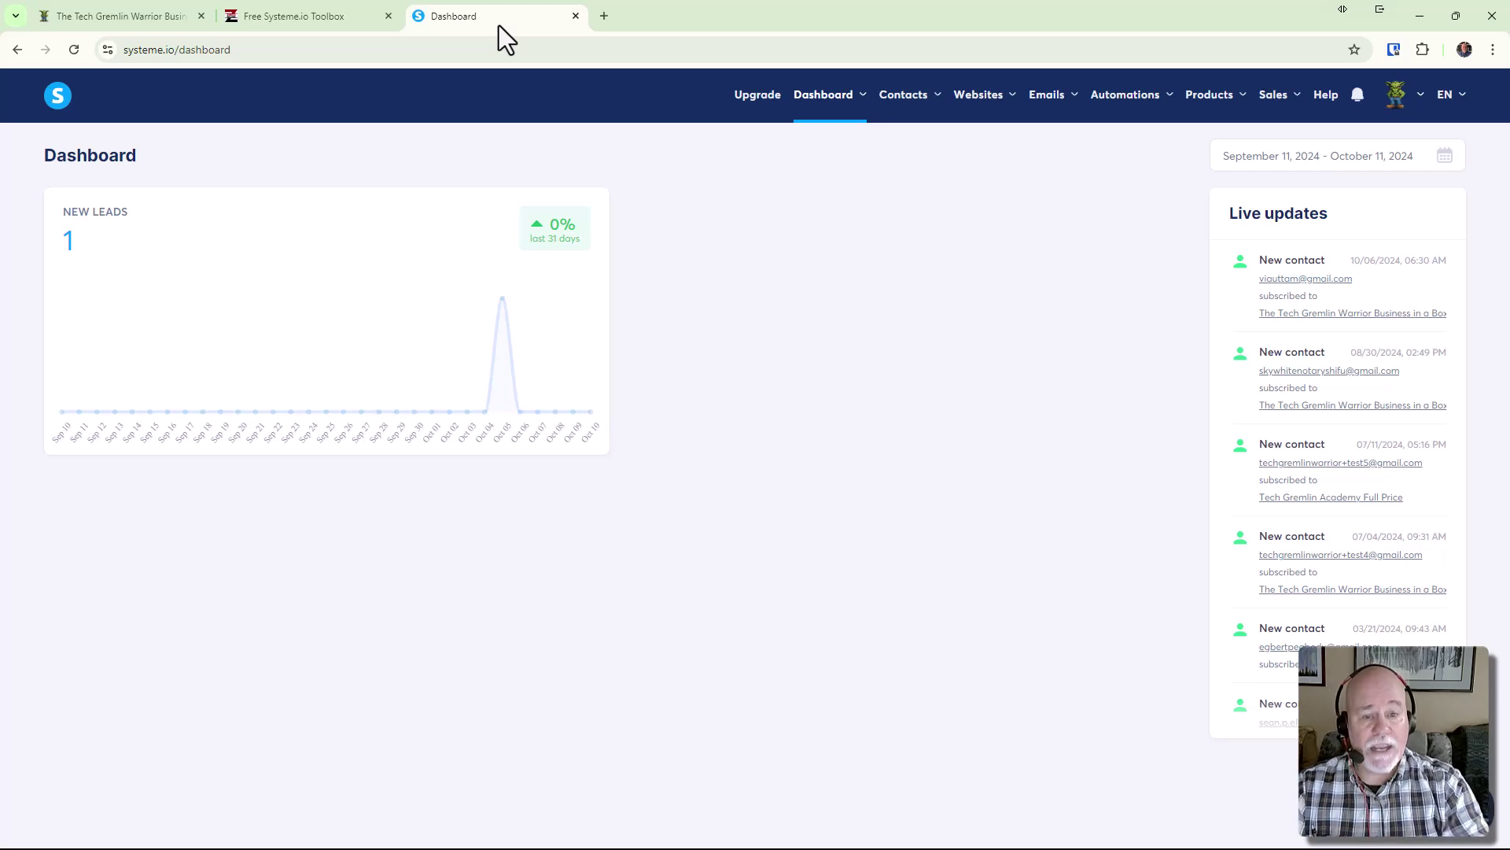
{"action": "mouse_move", "coordinate": [1070, 116]}
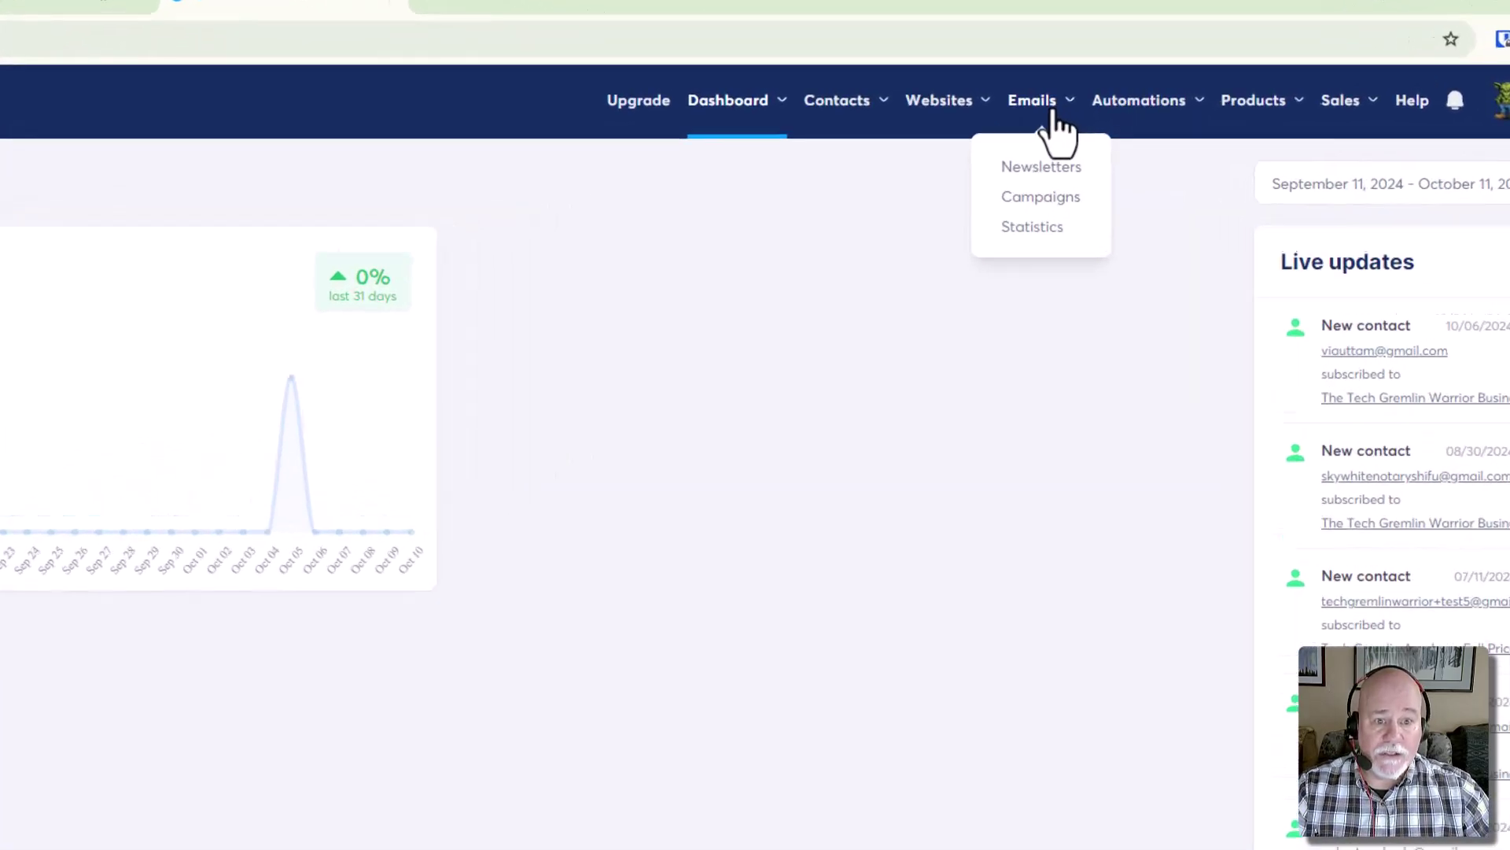
{"action": "left_click", "coordinate": [1050, 185]}
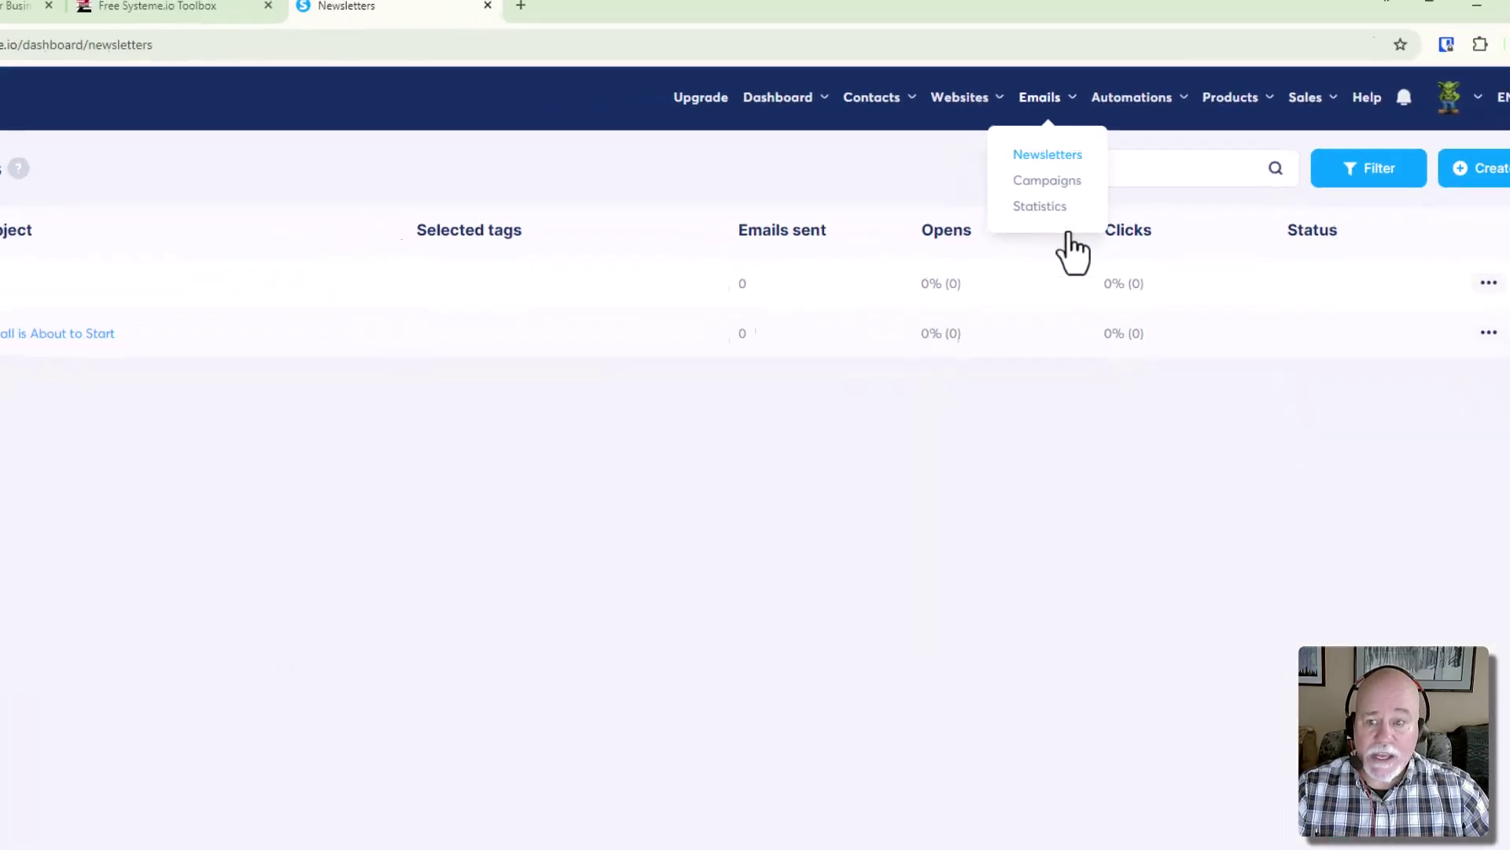
- Create a newsletter with the subject "This is a newletter", using the classic editor instead of the visual editor
{"action": "left_click", "coordinate": [1448, 157]}
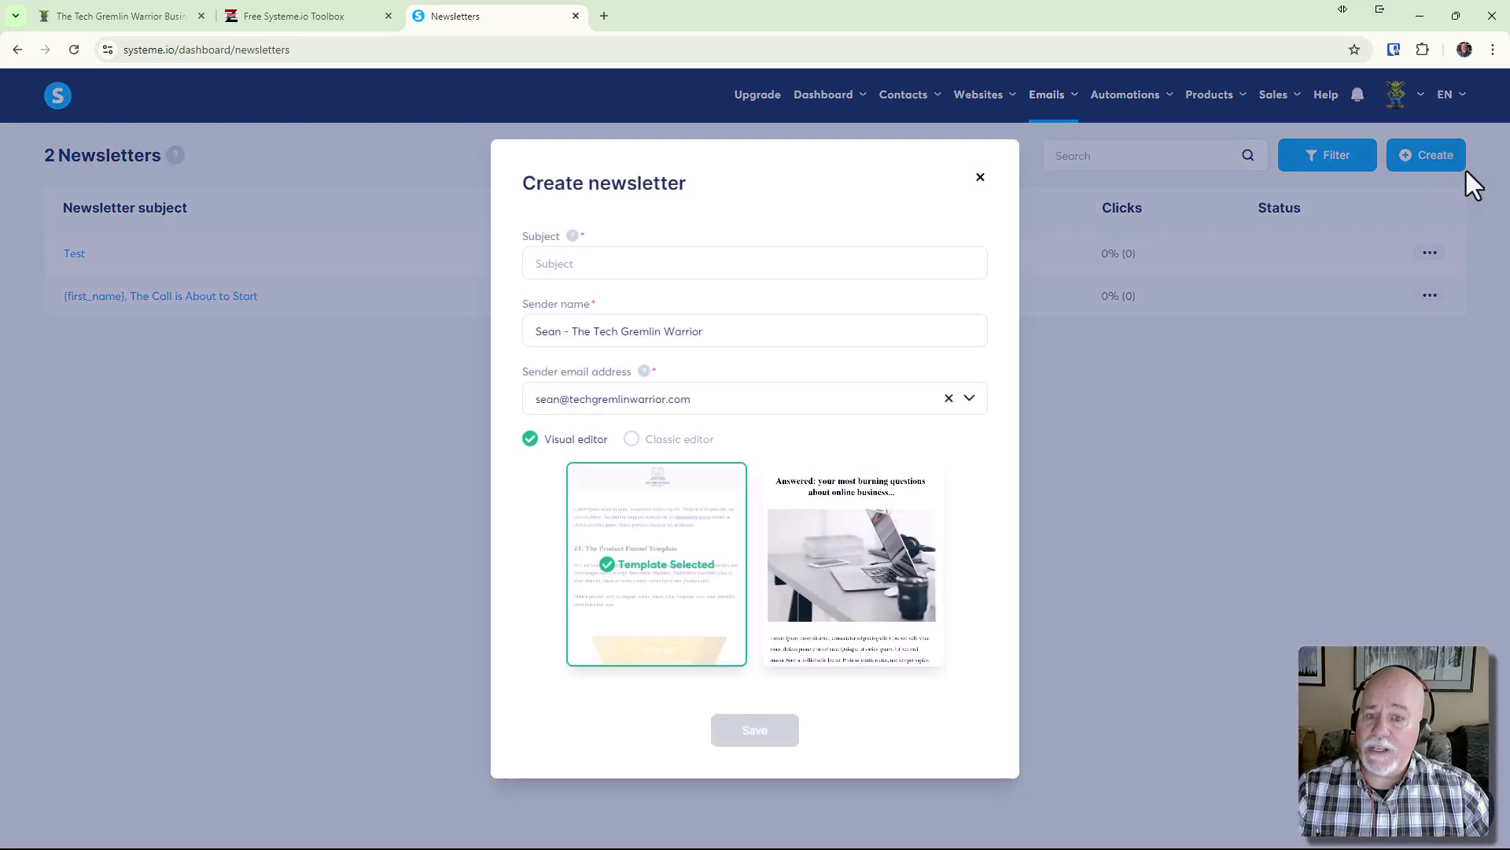
{"action": "left_click", "coordinate": [658, 274]}
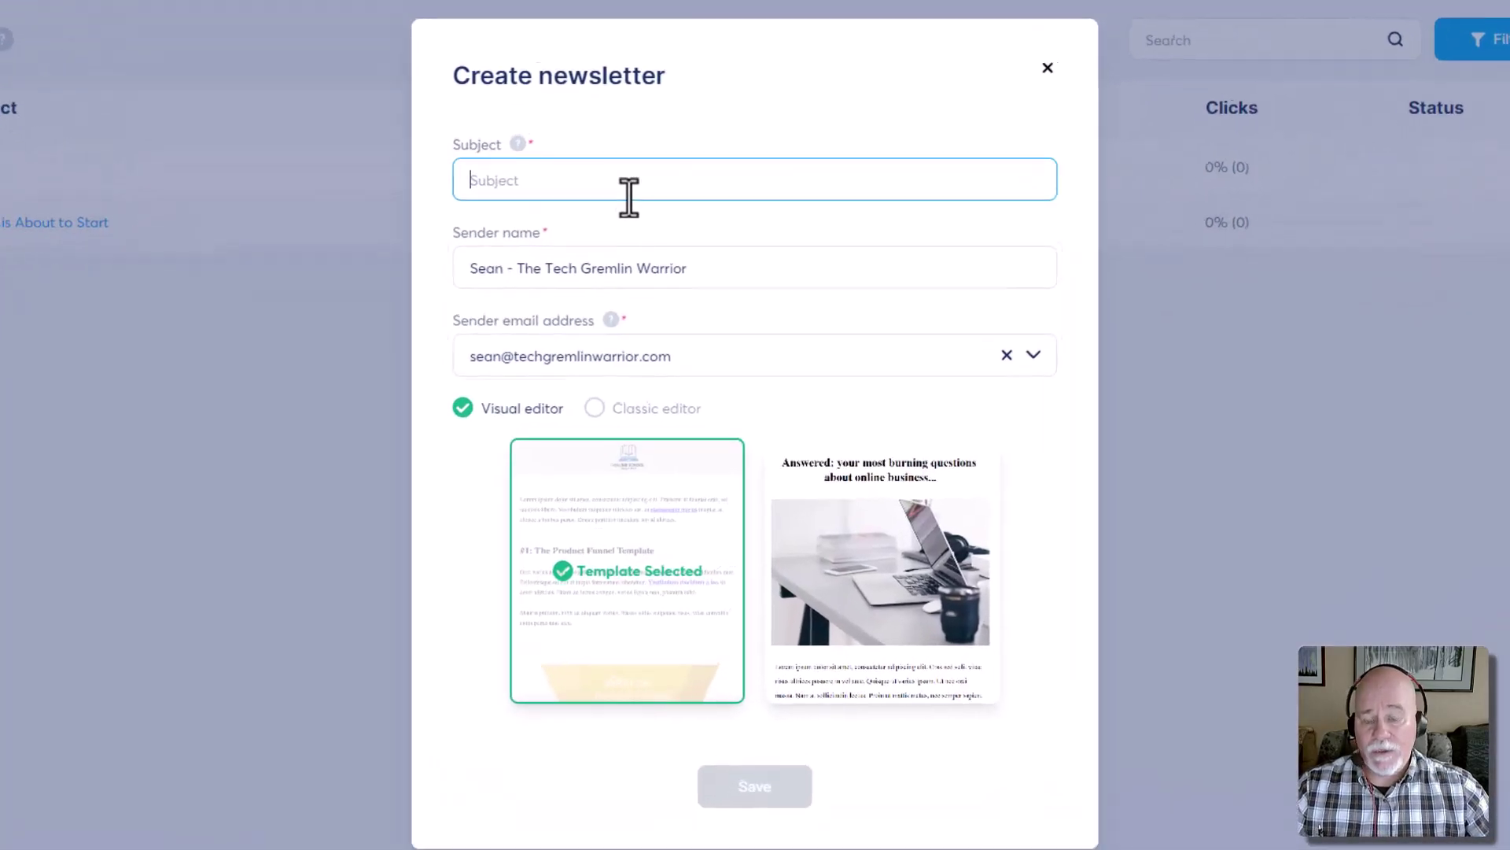
{"action": "type", "text": "This is a "}
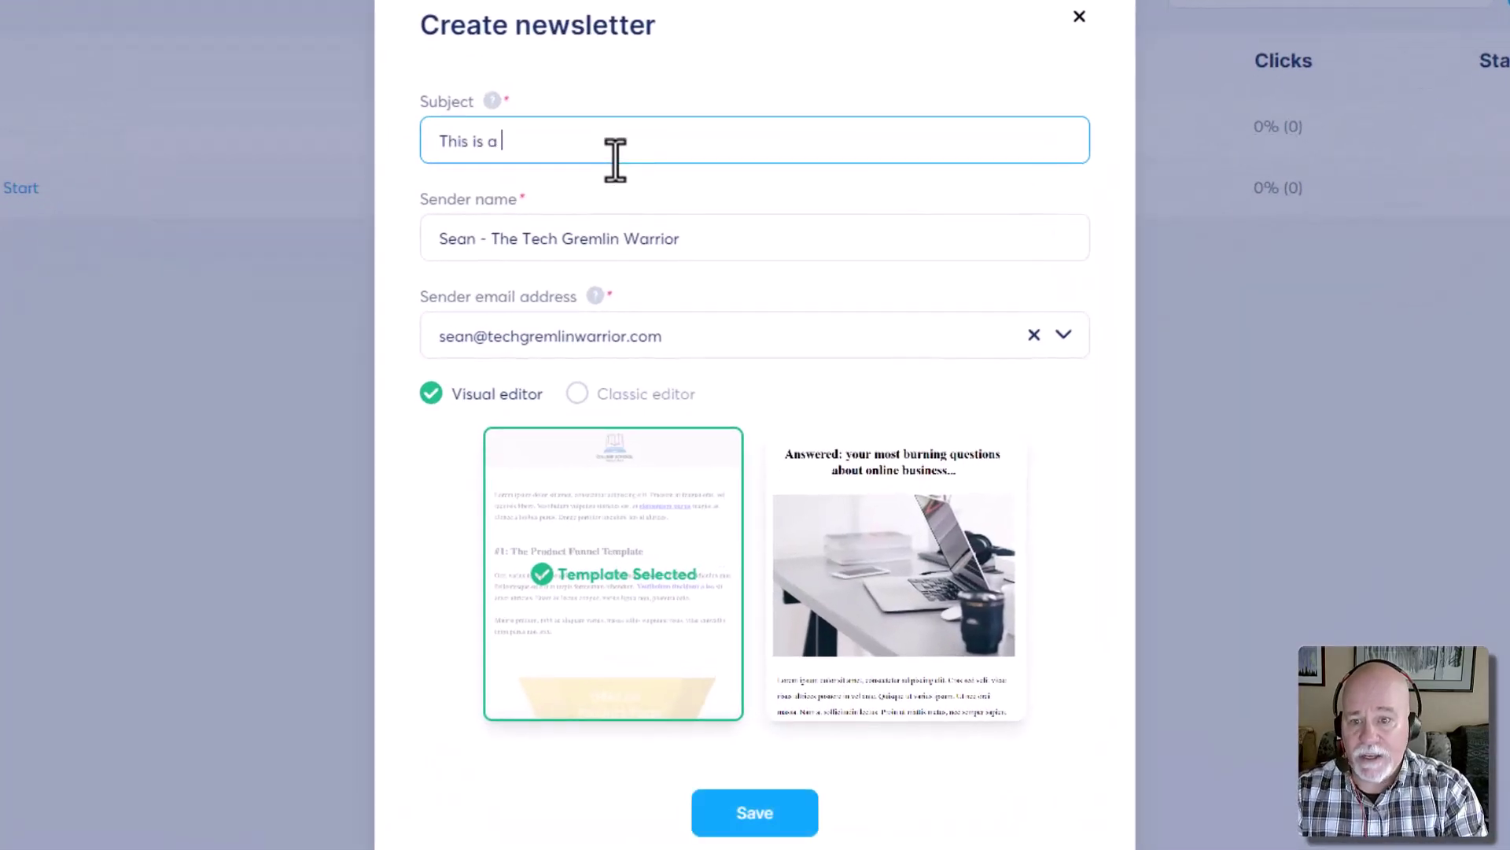
{"action": "type", "text": "newls"}
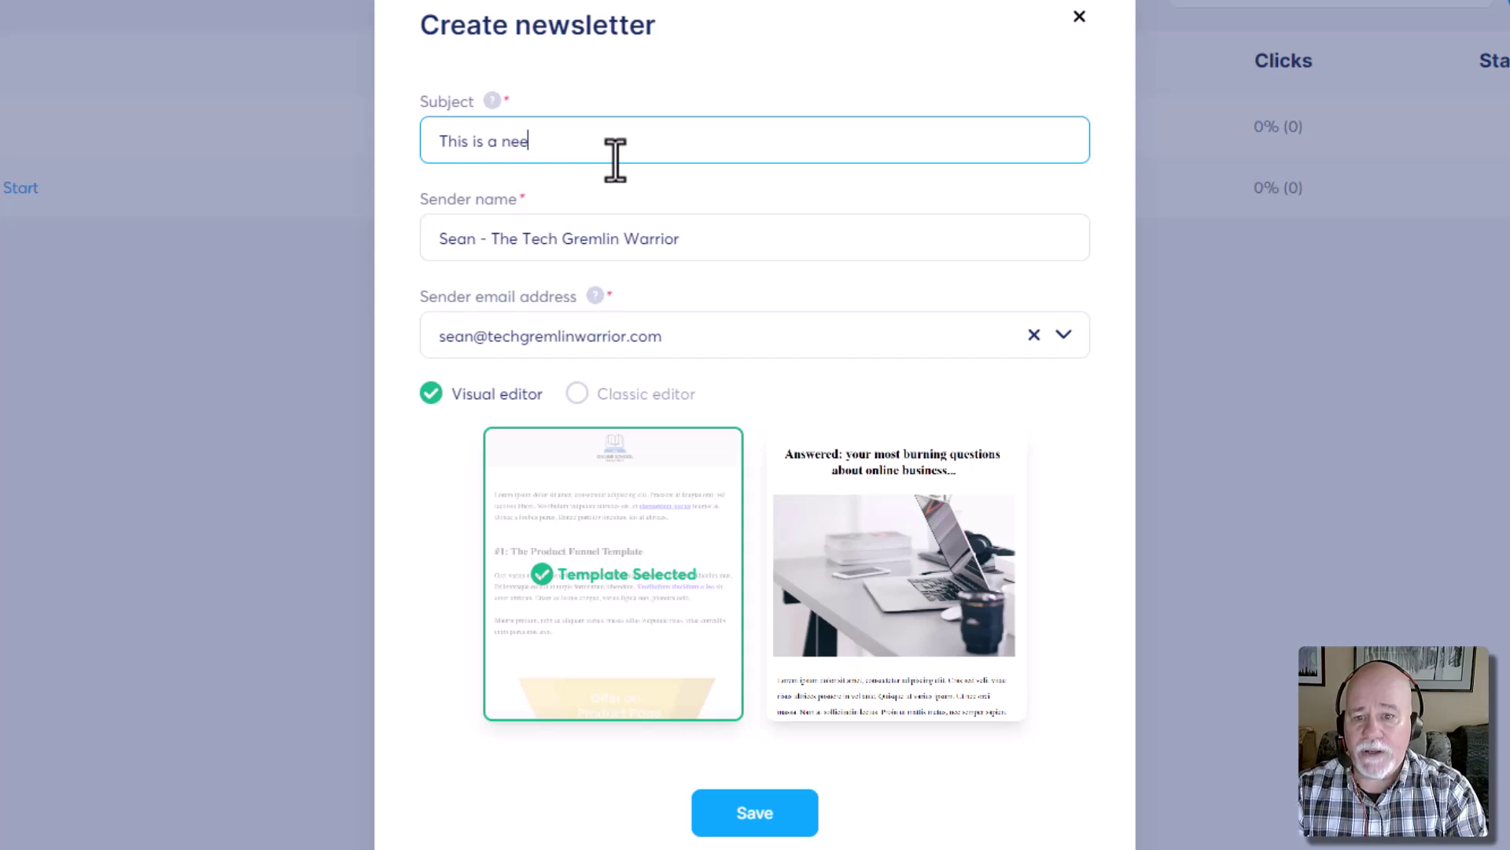
{"action": "key", "text": "BackSpace"}
{"action": "type", "text": "etter"}
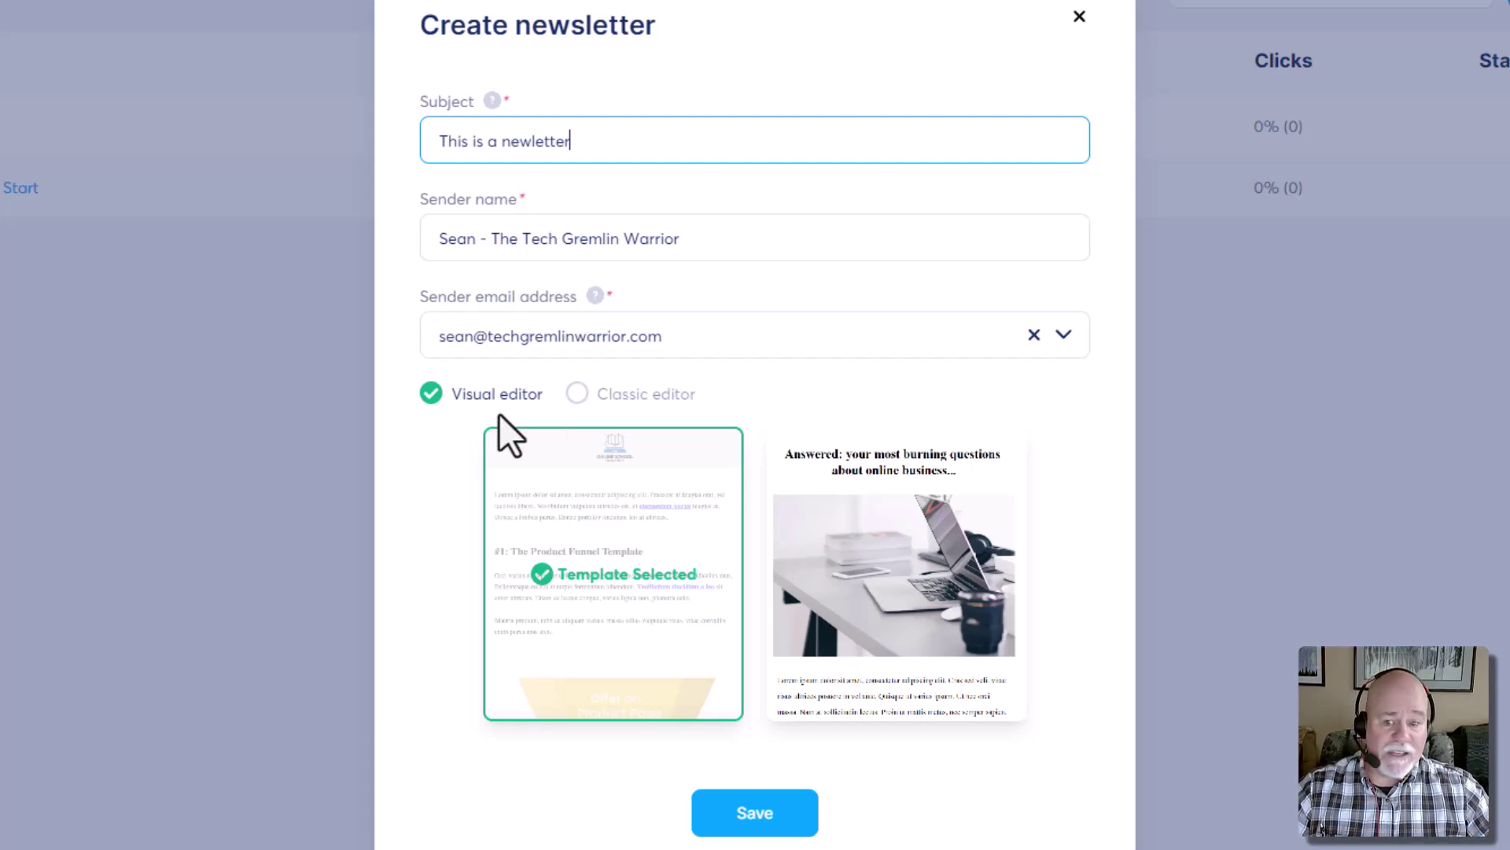
{"action": "left_click", "coordinate": [653, 395]}
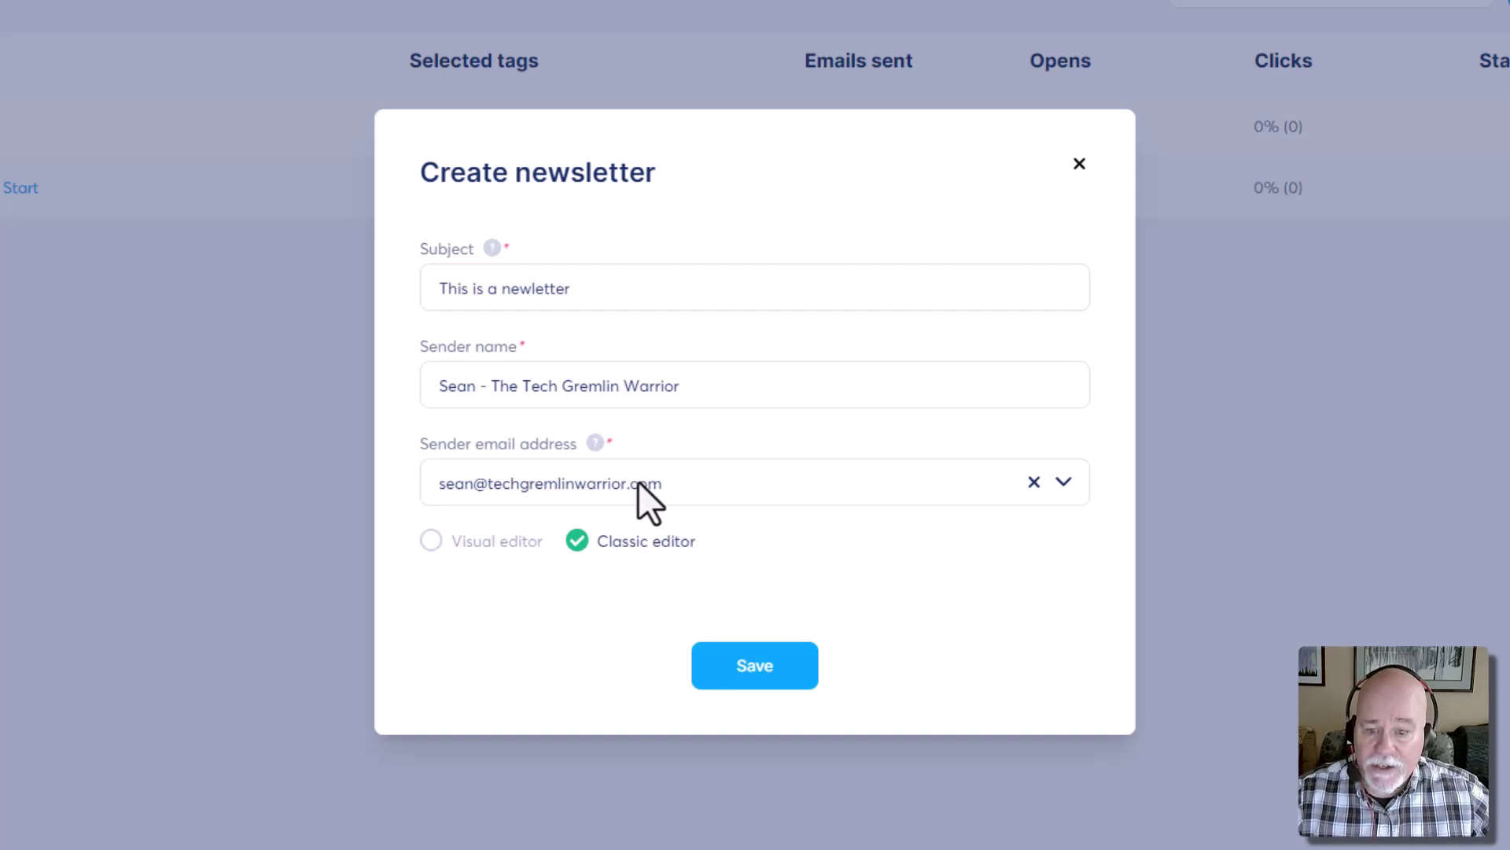
{"action": "left_click", "coordinate": [720, 667]}
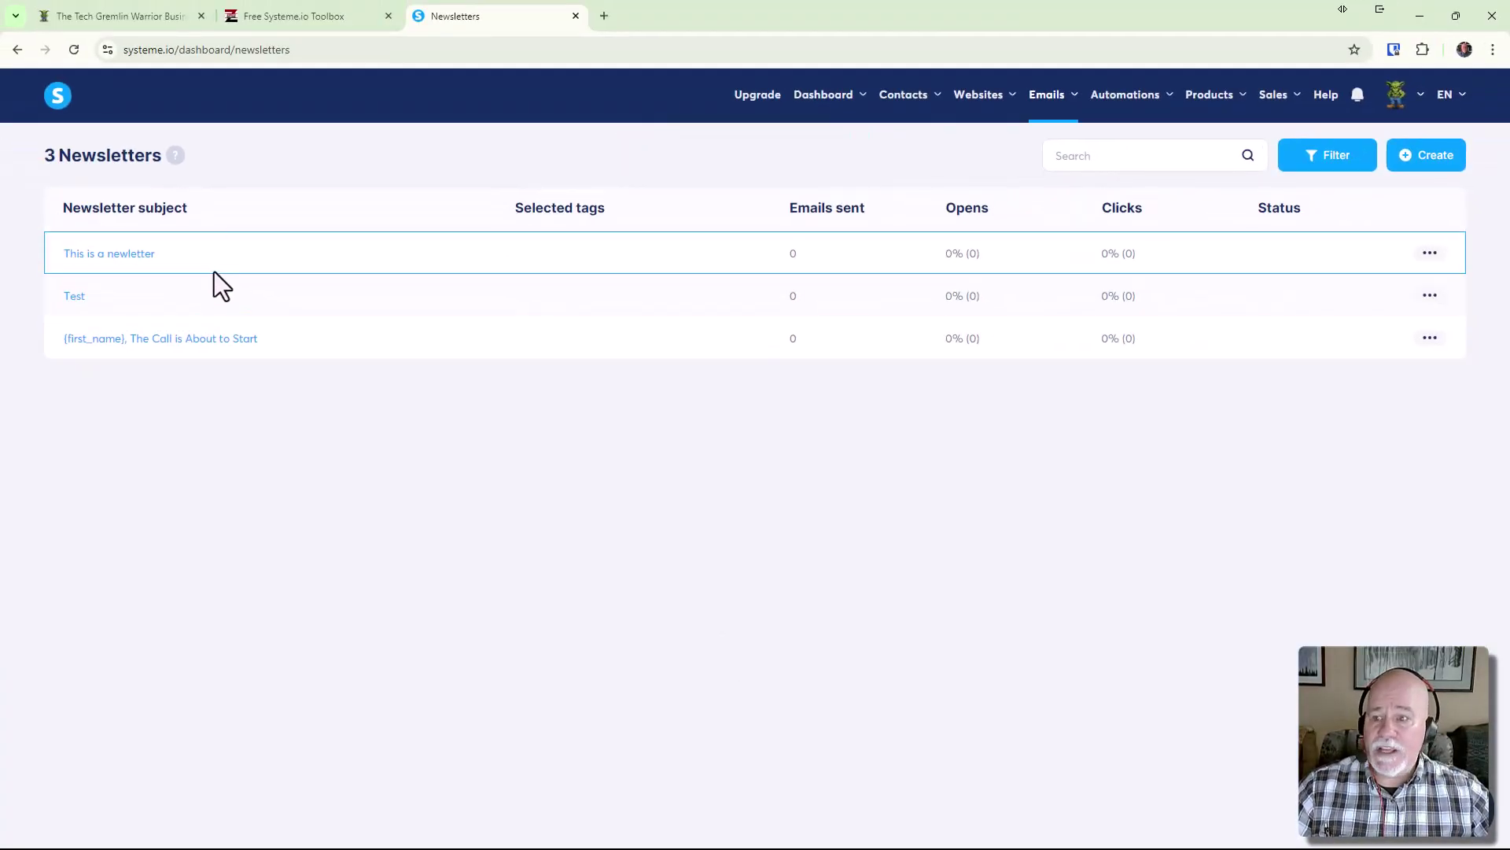
- Open the "This is a newletter" newsletter for editing and begin its body with the greeting "Hello,"
{"action": "left_click", "coordinate": [146, 255]}
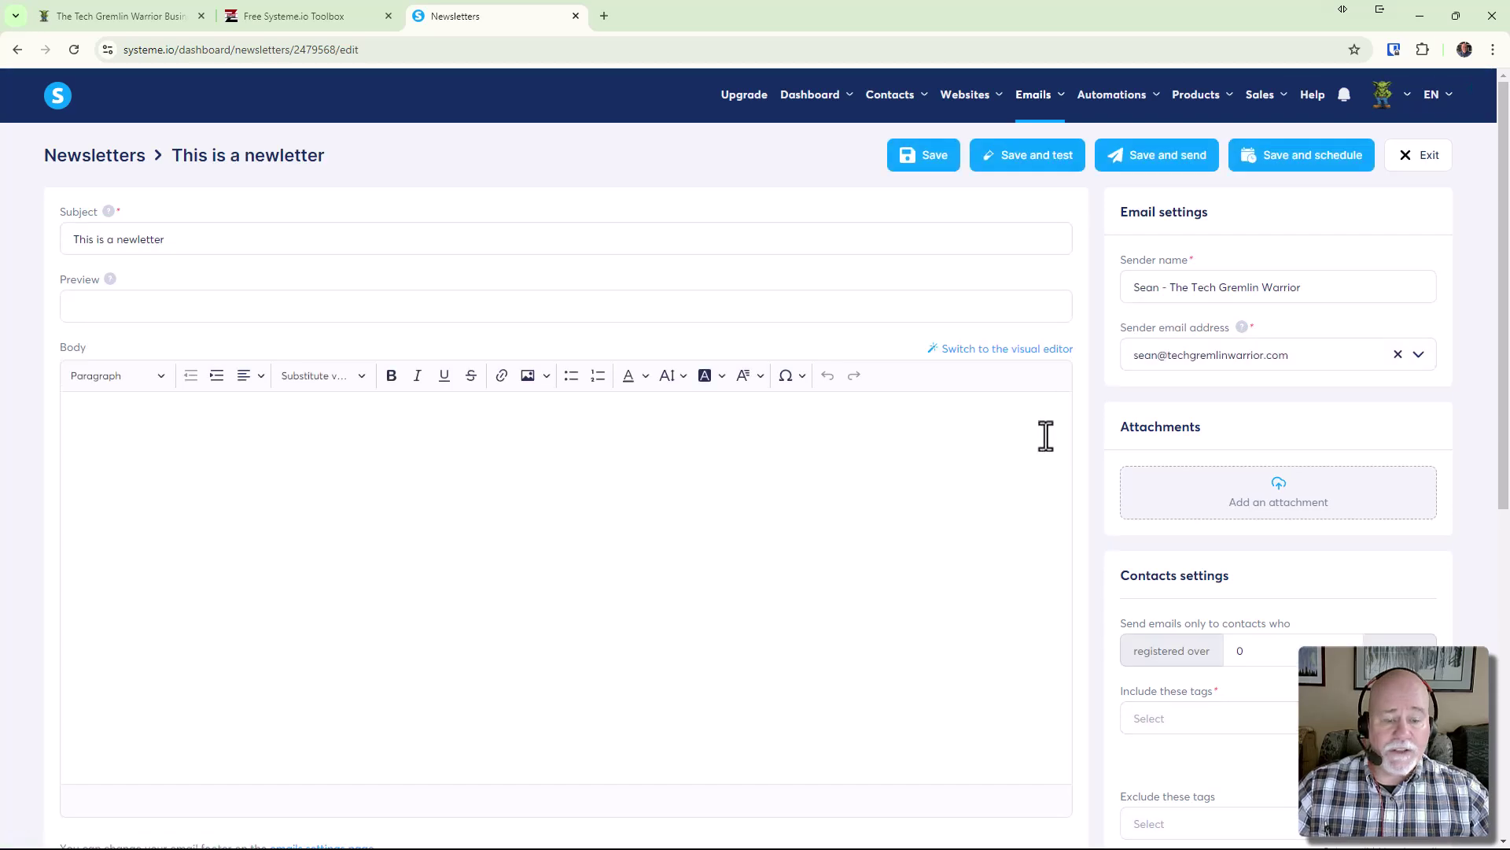
{"action": "left_click", "coordinate": [766, 443]}
{"action": "type", "text": "Th"}
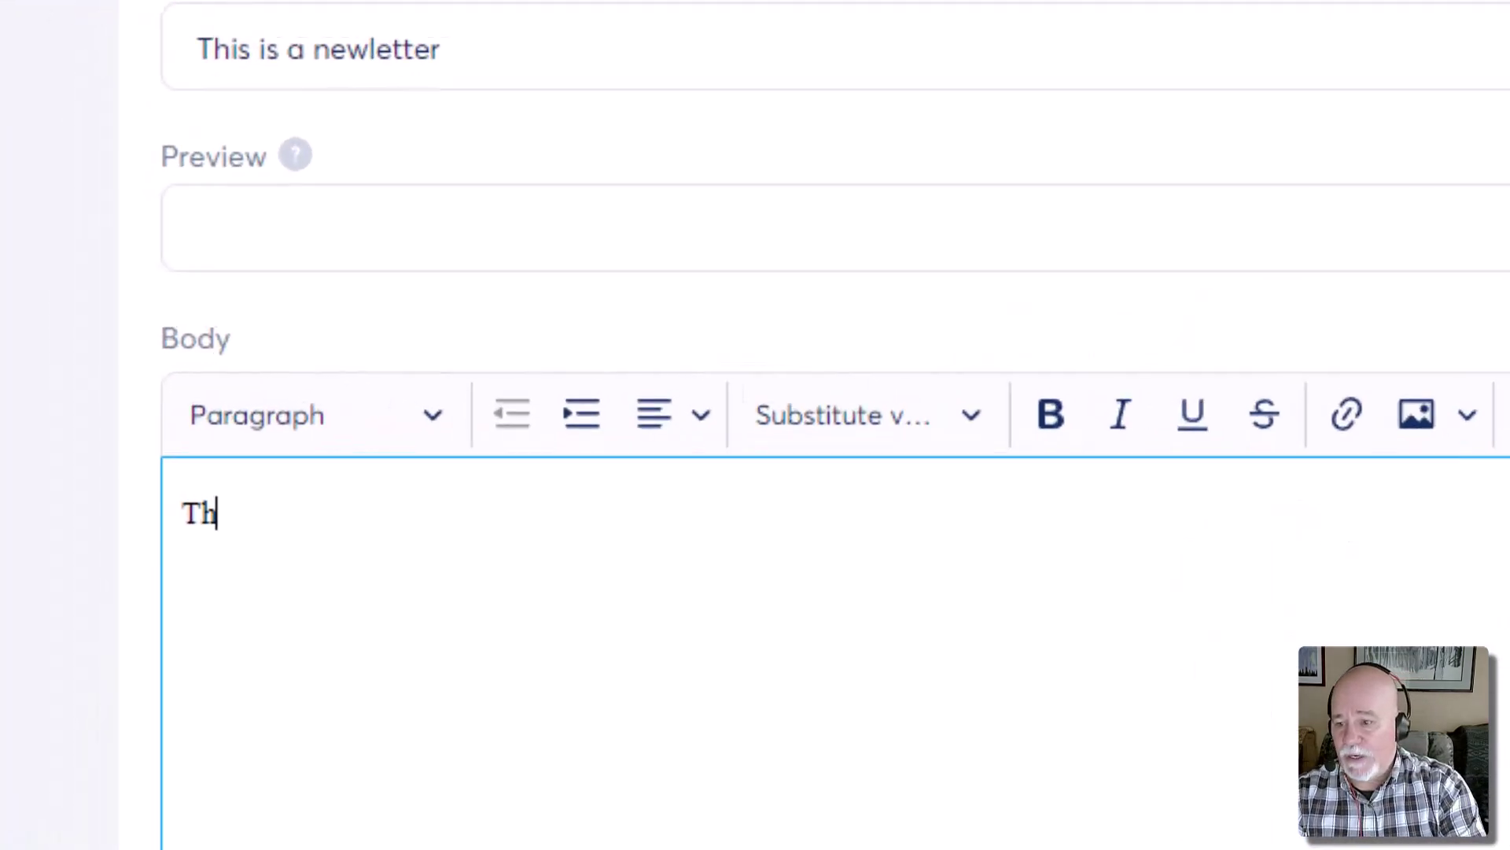
{"action": "key", "text": "BackSpace"}
{"action": "key", "text": "BackSpace"}
{"action": "type", "text": "Helll,"}
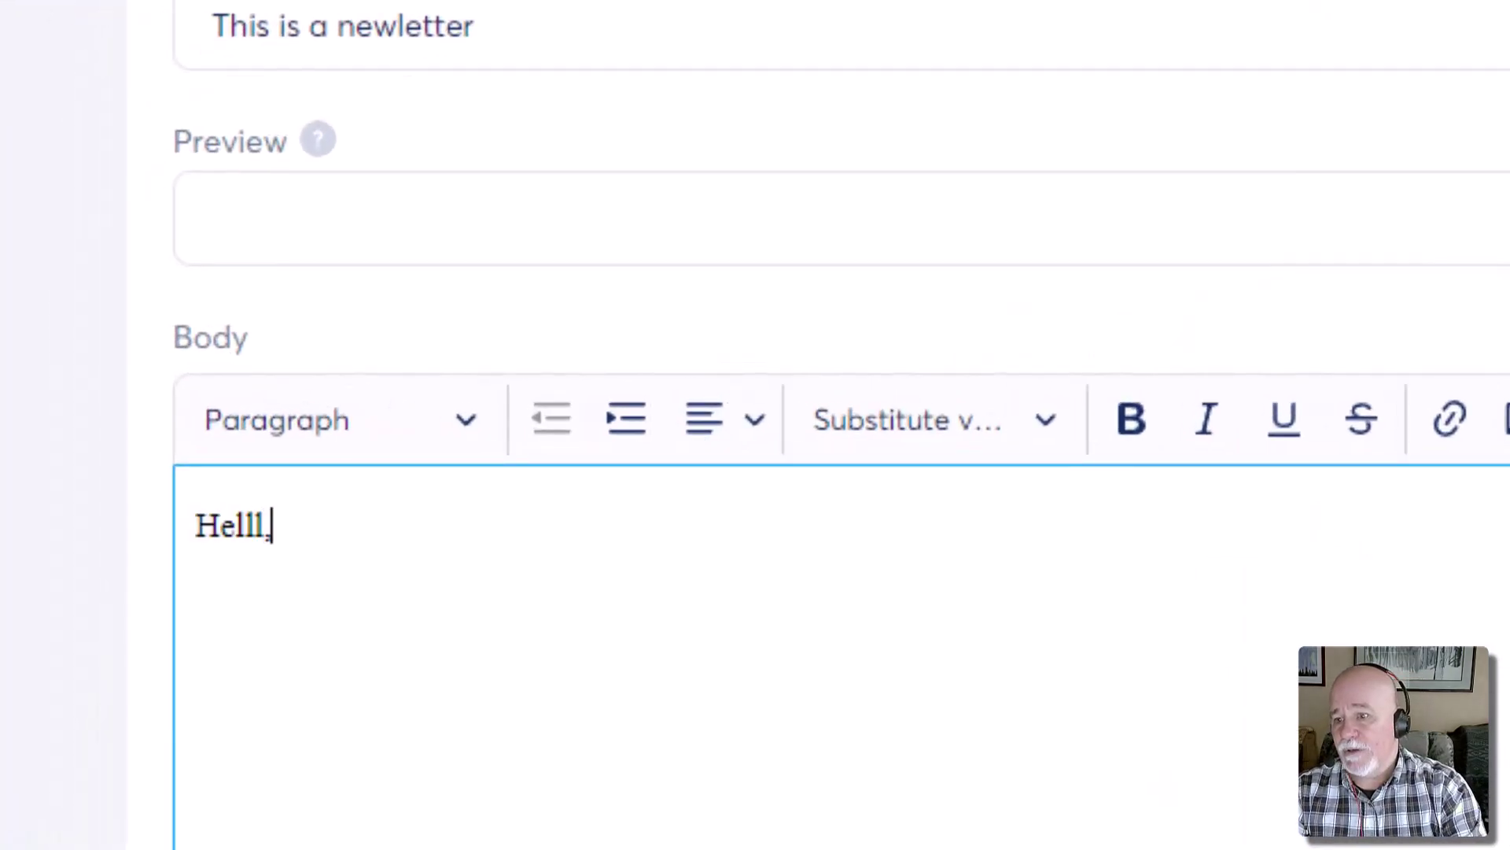
{"action": "key", "text": "BackSpace"}
{"action": "type", "text": "o,"}
- Add the paragraph "This is a test, this is only a test." below the greeting in the newsletter body
{"action": "key", "text": "Return"}
{"action": "key", "text": "Return"}
{"action": "type", "text": "T"}
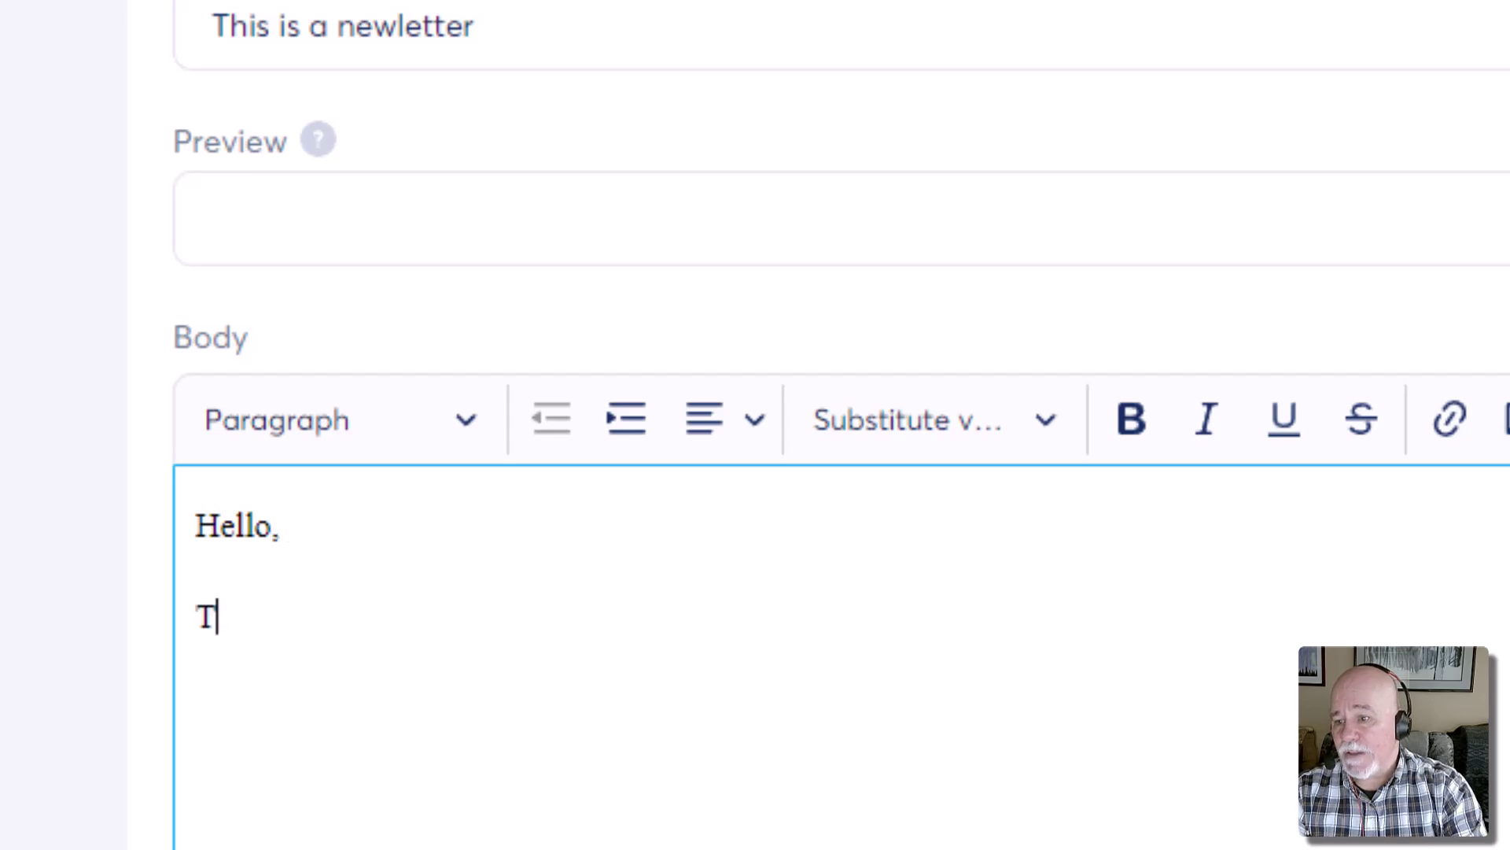
{"action": "type", "text": "his is a test, this i"}
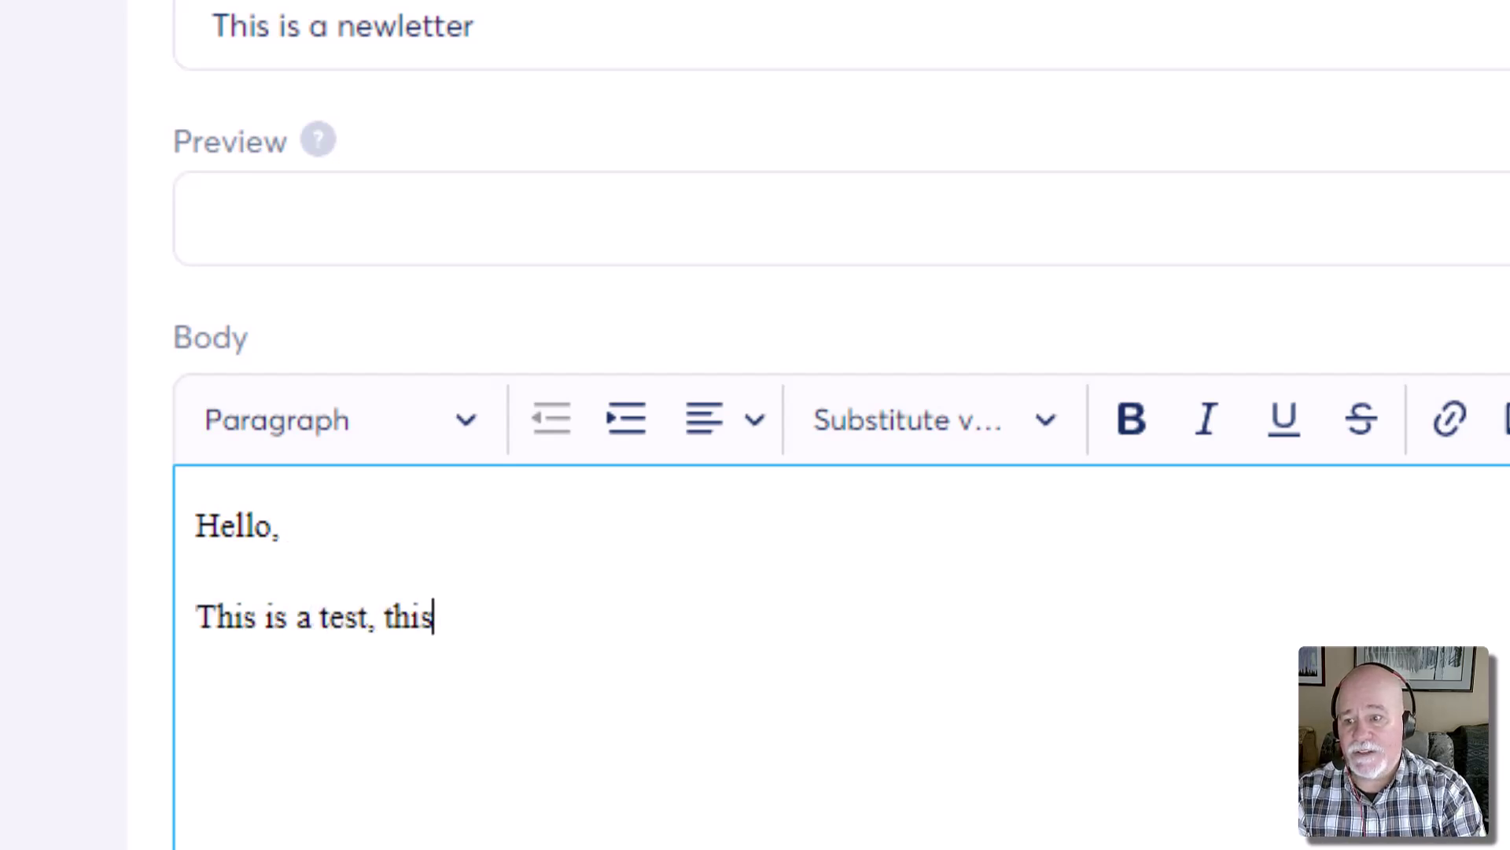
{"action": "type", "text": "s only a test"}
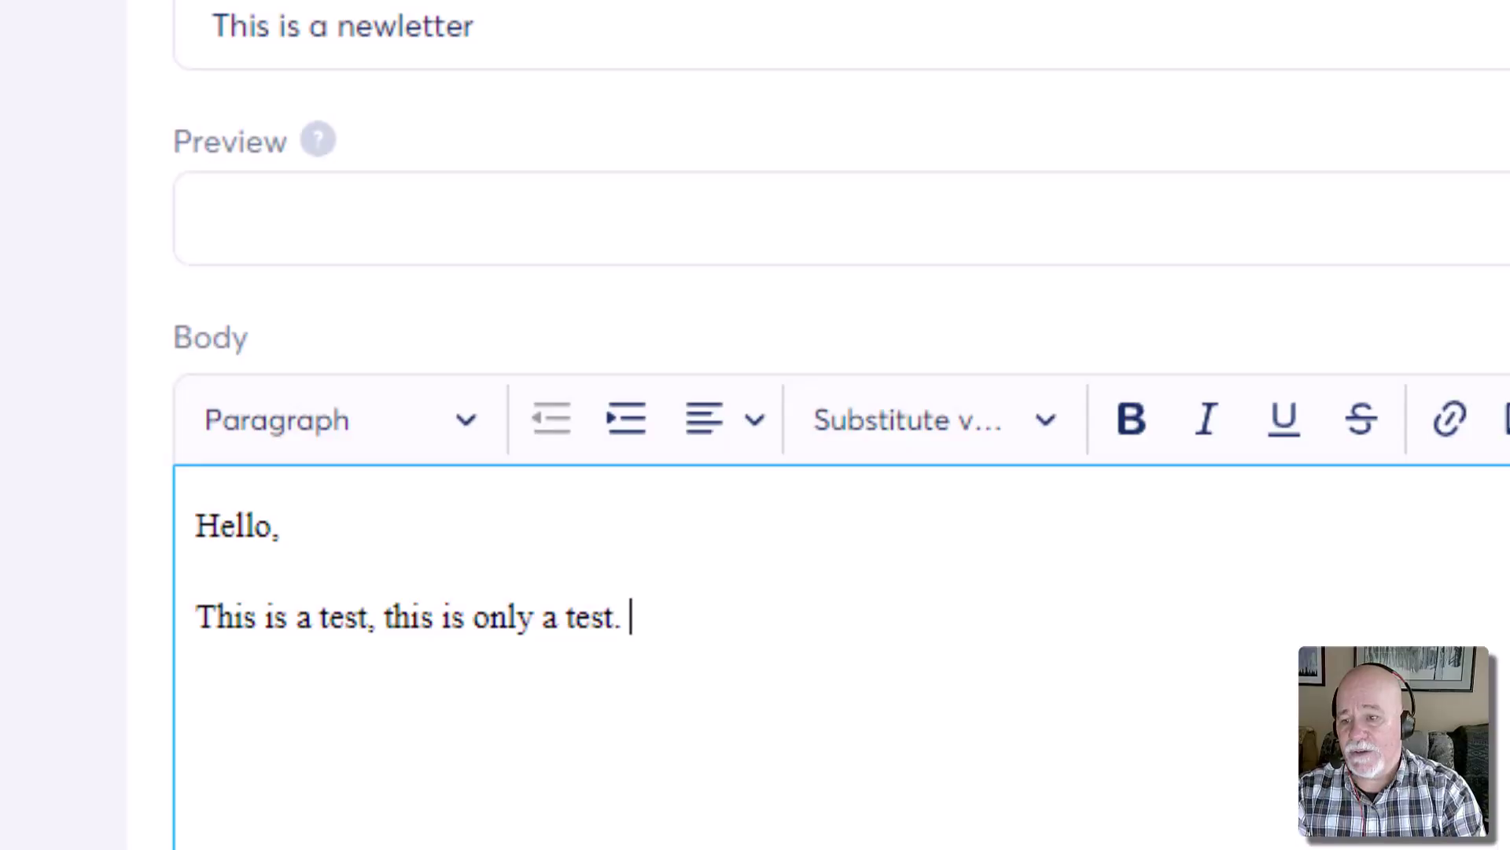
- Add the paragraph "1, 2, 3, Beeeeeeeeeeep" below the test sentence
{"action": "key", "text": "Return"}
{"action": "type", "text": "1"}
{"action": "key", "text": "Return"}
{"action": "key", "text": "BackSpace"}
{"action": "type", "text": "2, 3"}
{"action": "key", "text": "BackSpace"}
{"action": "key", "text": "BackSpace"}
{"action": "key", "text": "BackSpace"}
{"action": "key", "text": "BackSpace"}
{"action": "key", "text": "BackSpace"}
{"action": "key", "text": "BackSpace"}
{"action": "type", "text": ", 2, 3, BE"}
{"action": "key", "text": "BackSpace"}
{"action": "type", "text": "eeeeeeeeeep"}
{"action": "key", "text": "Return"}
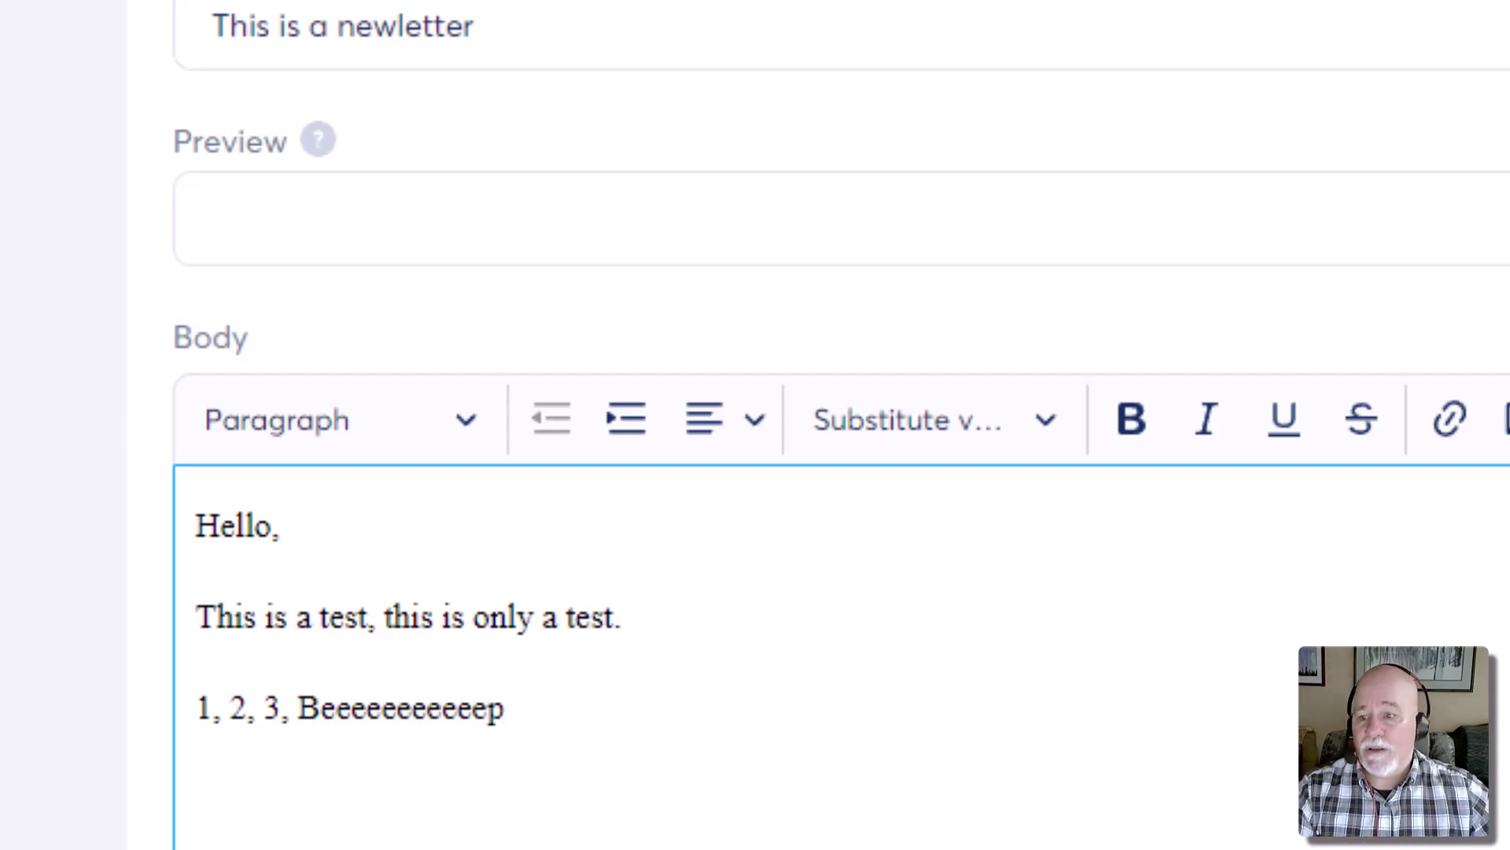
- Extend the test sentence to end with ", of Zero2Incomes broadcast system!" and add a line break after it
{"action": "left_click", "coordinate": [738, 627]}
{"action": "key", "text": "BackSpace"}
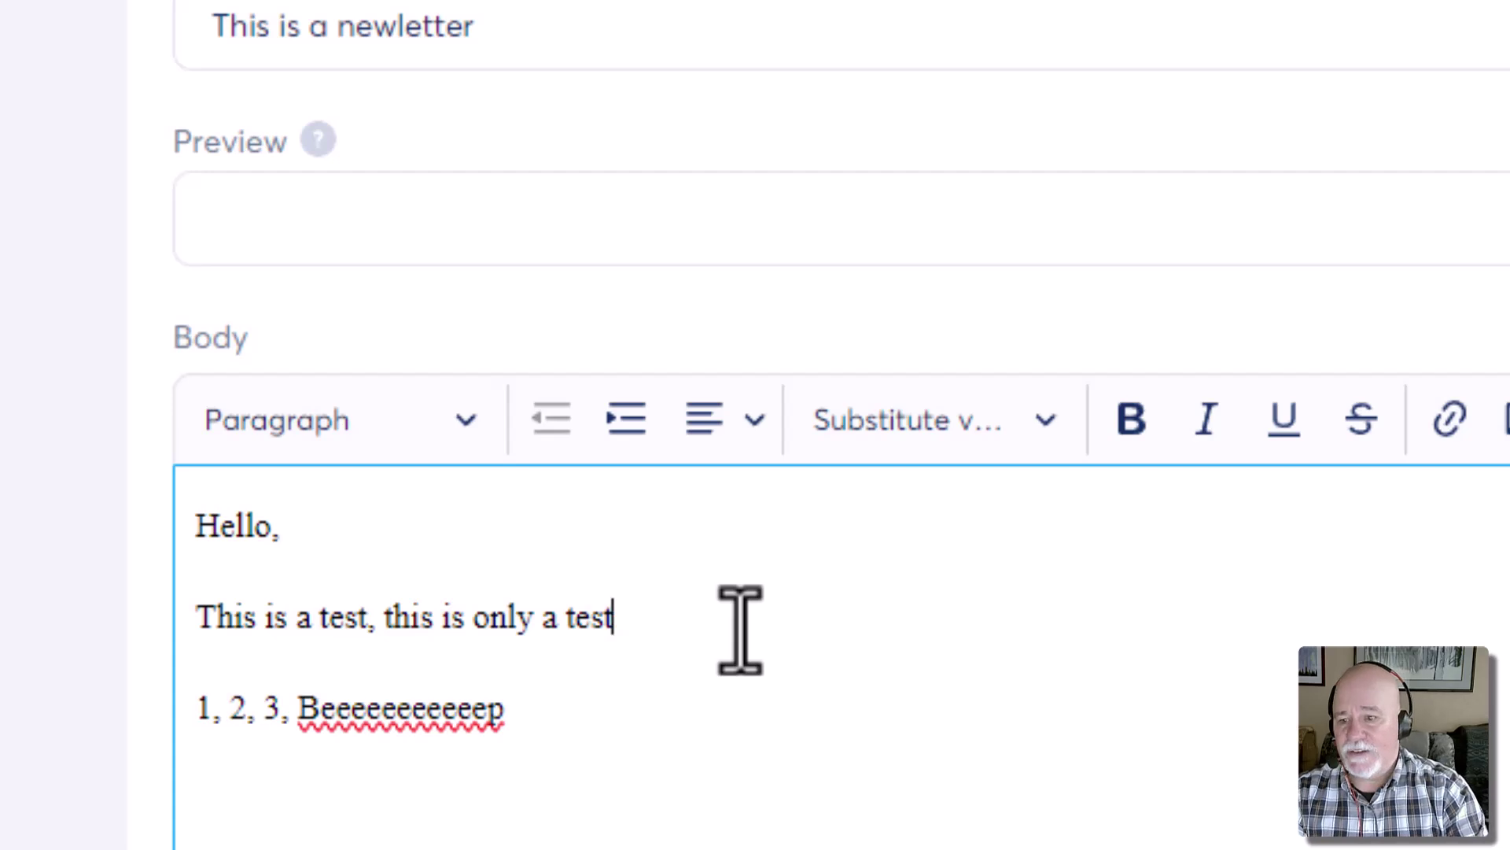
{"action": "type", "text": ", of Zero Incomes broadscast systeme."}
{"action": "key", "text": "BackSpace"}
{"action": "key", "text": "BackSpace"}
{"action": "type", "text": "!"}
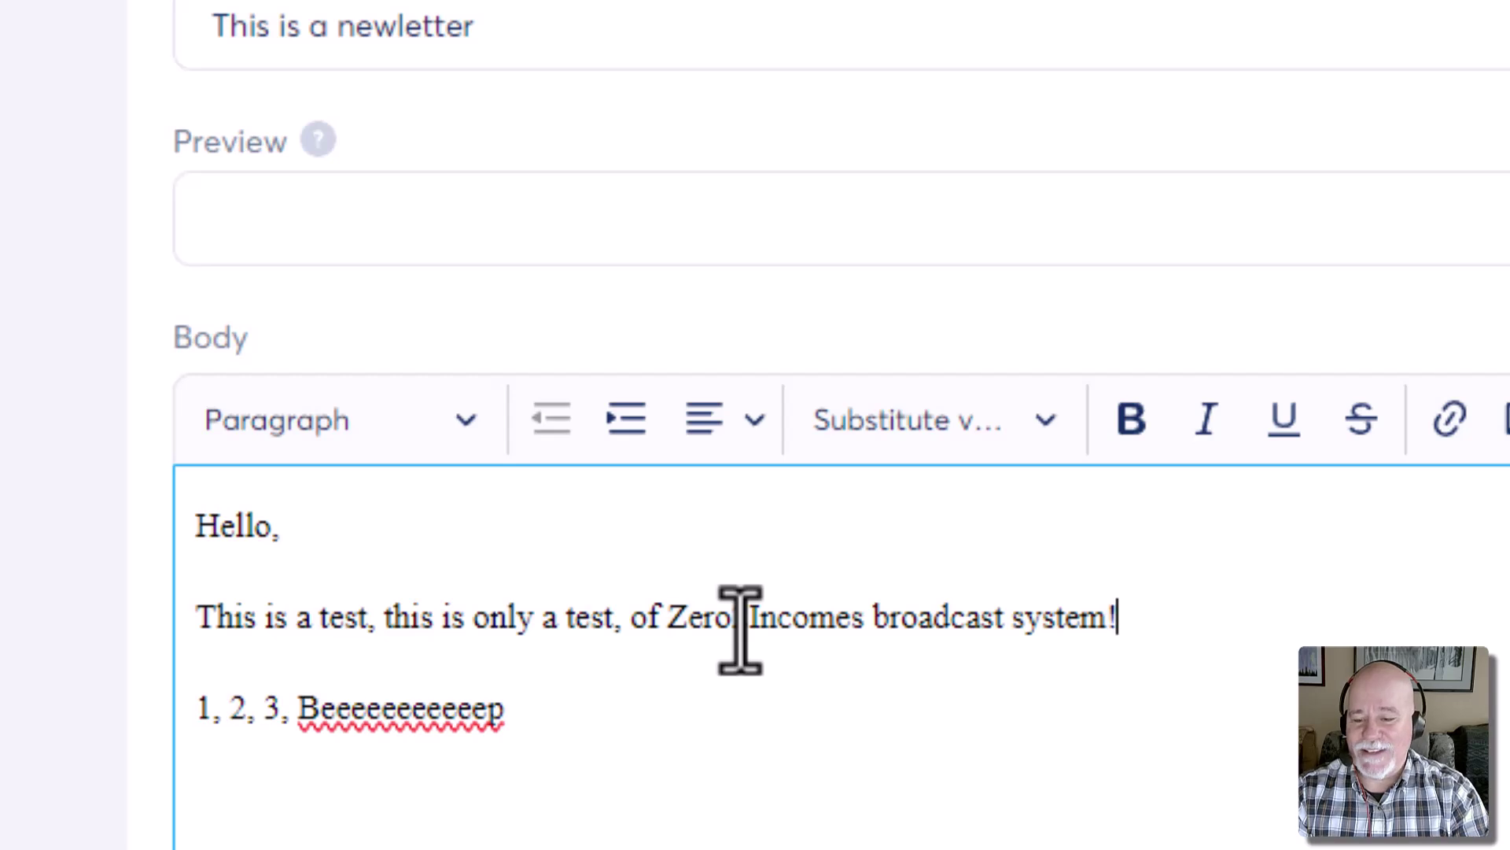
{"action": "key", "text": "shift+Return"}
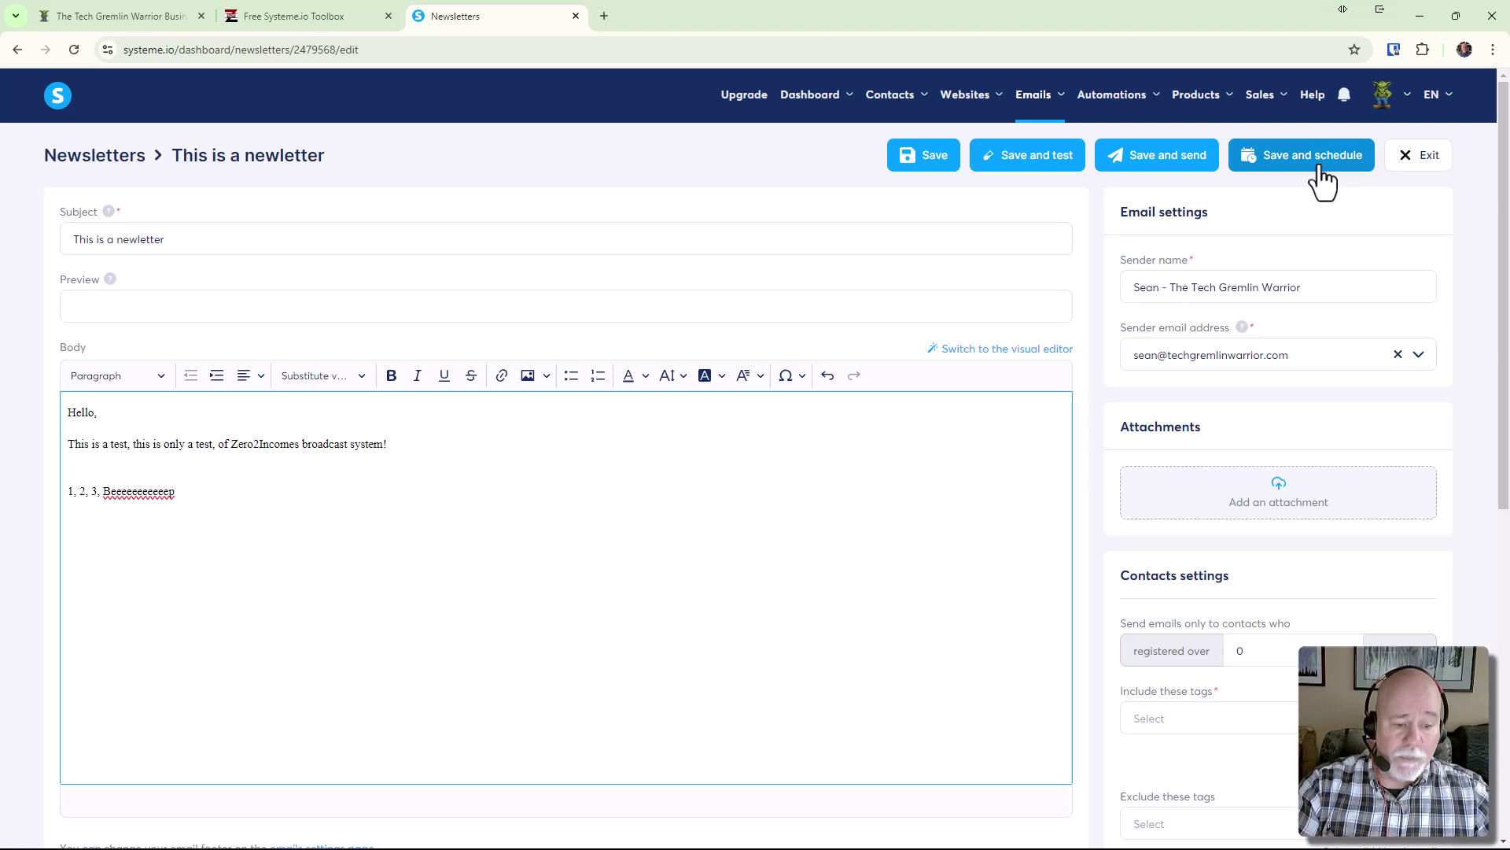
- Personalize the greeting with the first-name substitute variable so that it reads "Hello {first_name},"
{"action": "scroll", "coordinate": [1304, 354], "scroll_direction": "down", "scroll_amount": 5}
{"action": "scroll", "coordinate": [1310, 397], "scroll_direction": "down", "scroll_amount": 3}
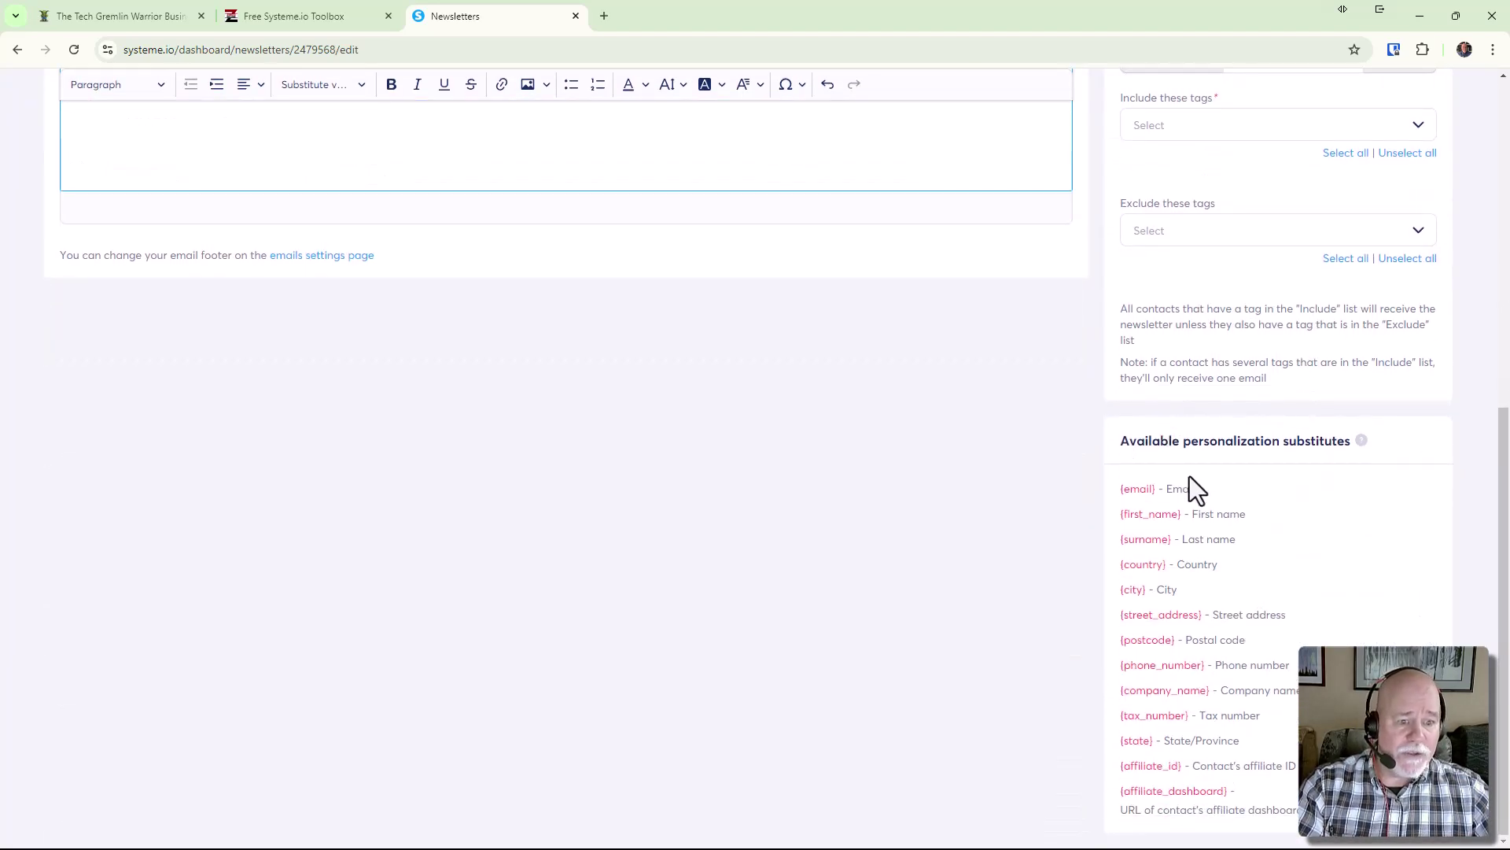
{"action": "scroll", "coordinate": [1221, 493], "scroll_direction": "up", "scroll_amount": 4}
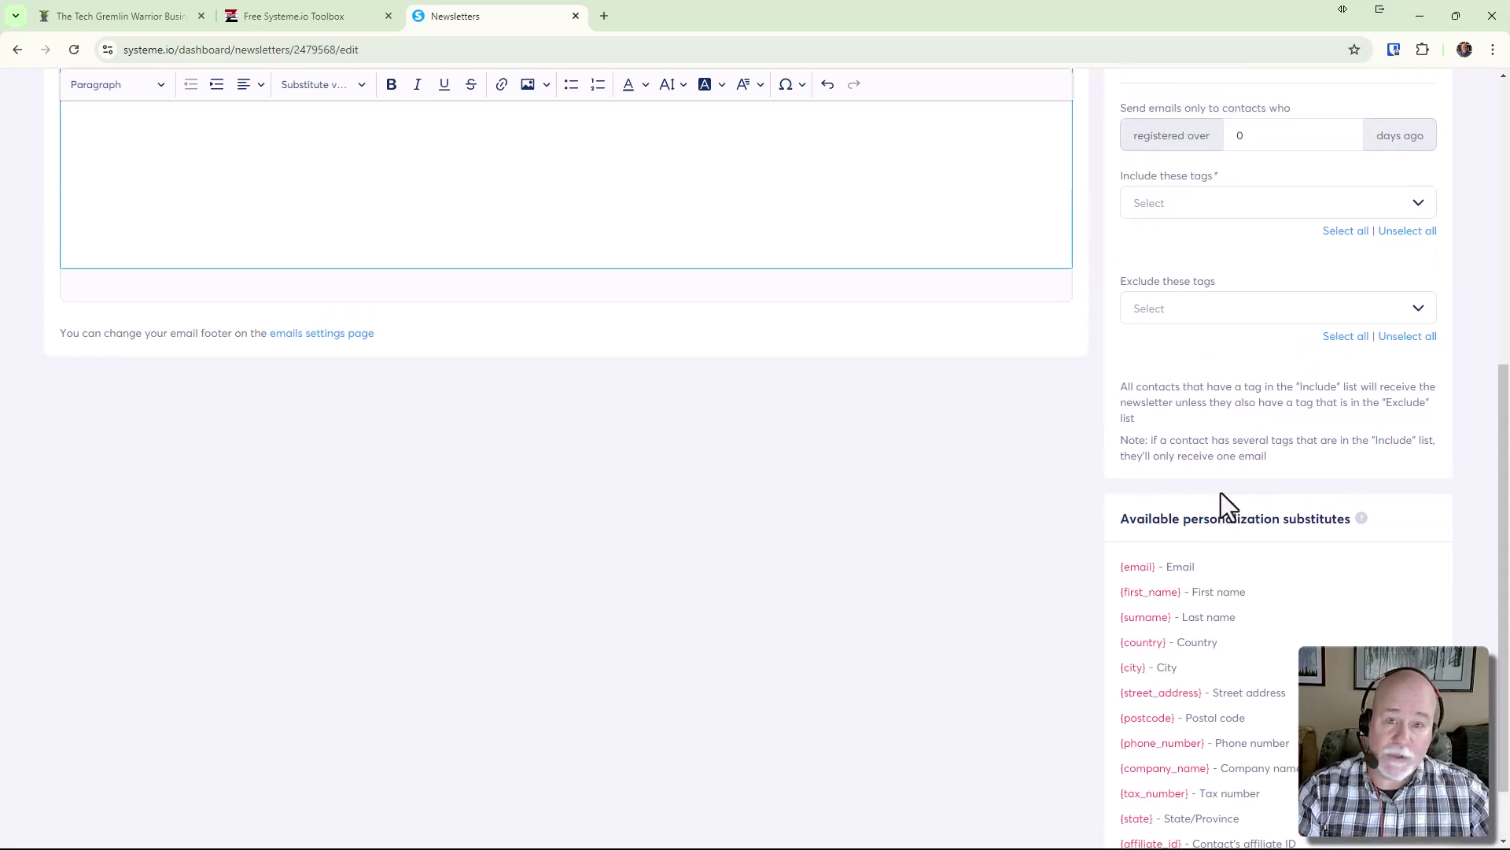
{"action": "scroll", "coordinate": [1220, 507], "scroll_direction": "down", "scroll_amount": 4}
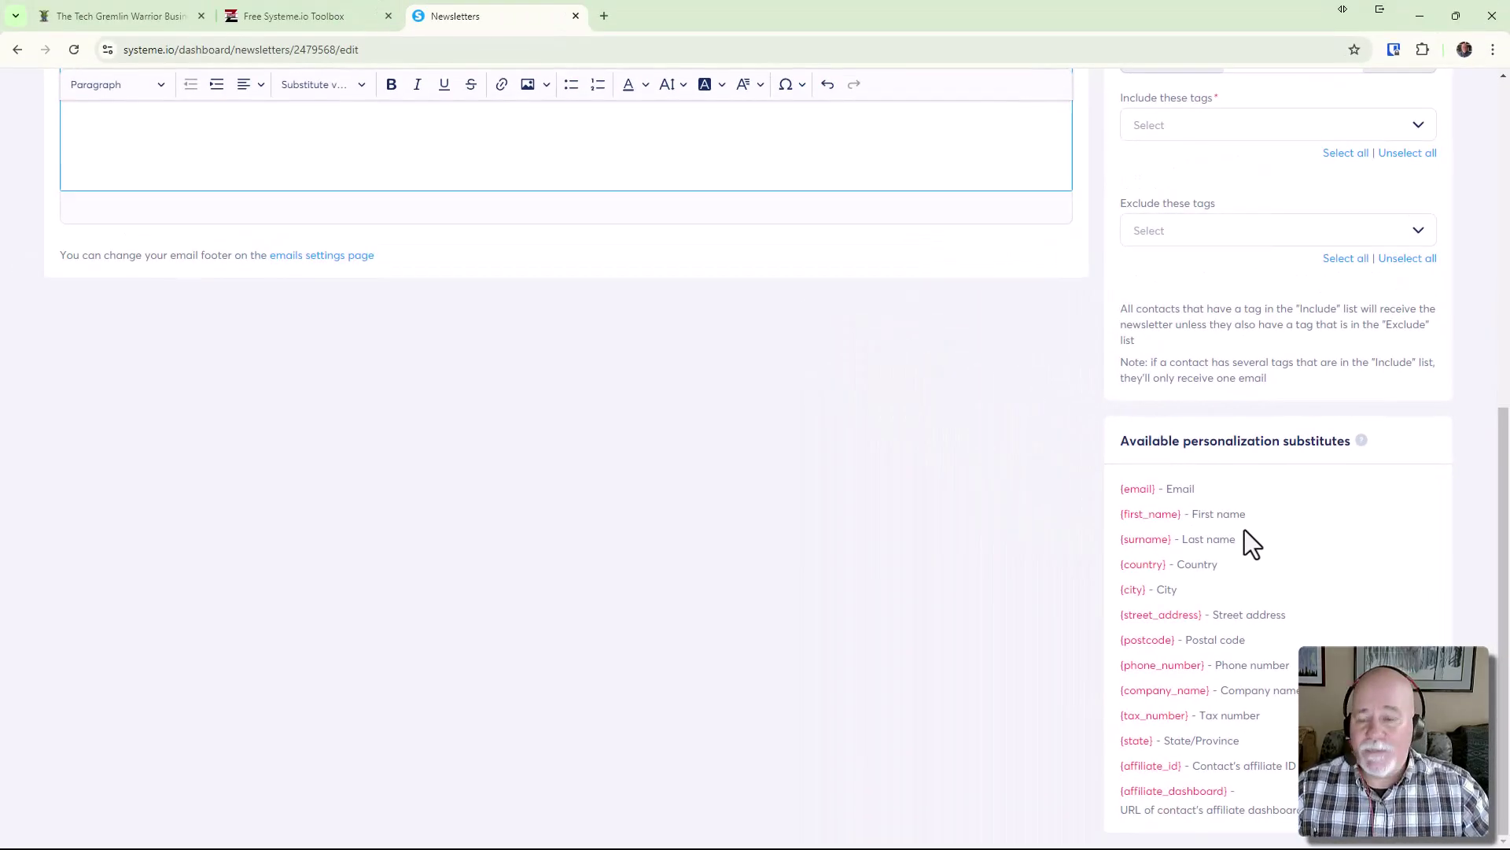
{"action": "scroll", "coordinate": [941, 347], "scroll_direction": "up", "scroll_amount": 5}
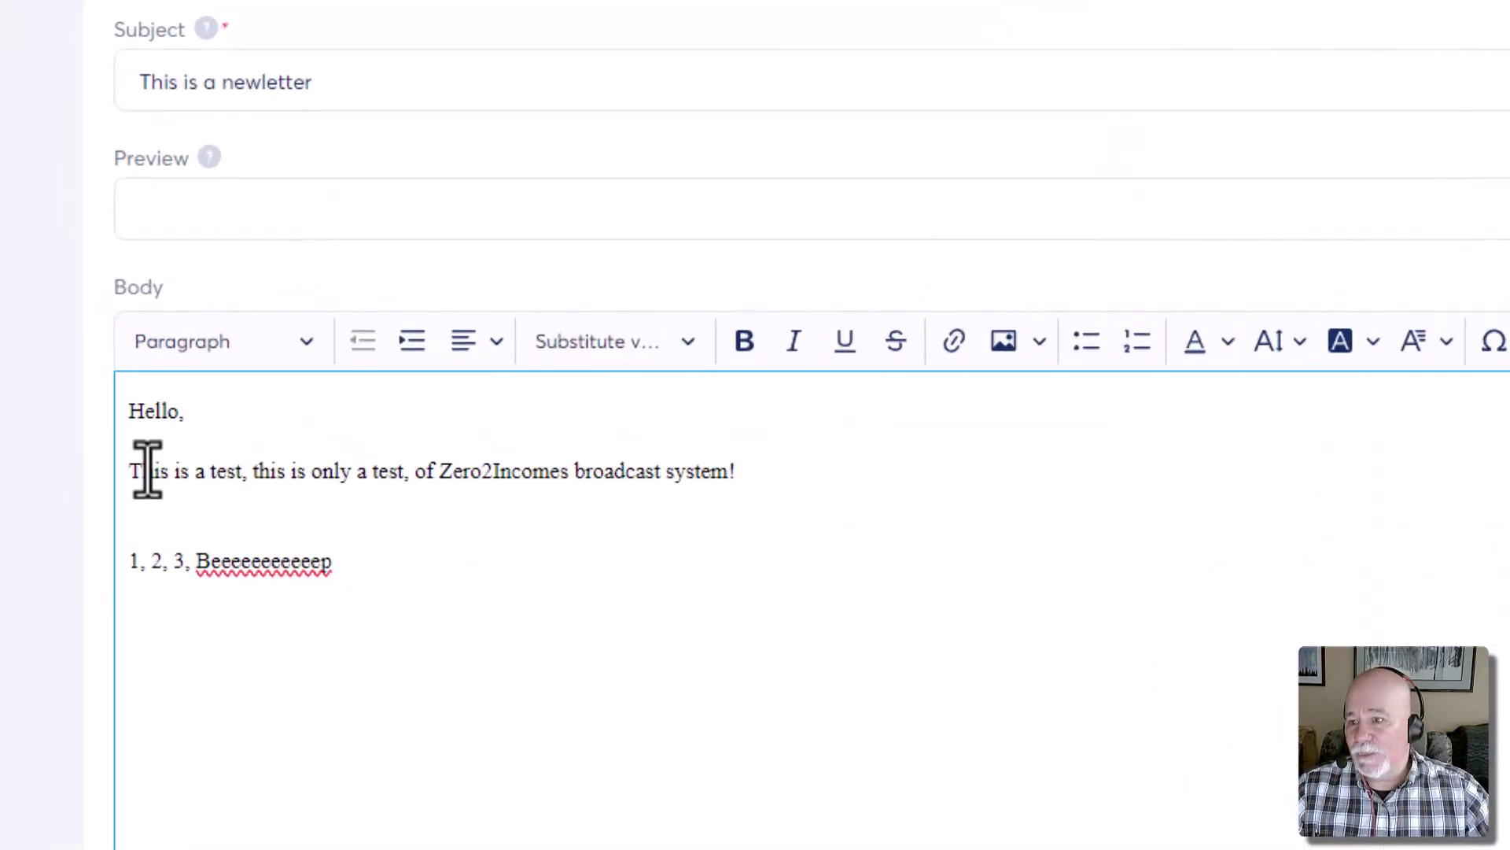
{"action": "left_click", "coordinate": [199, 432]}
{"action": "key", "text": "BackSpace"}
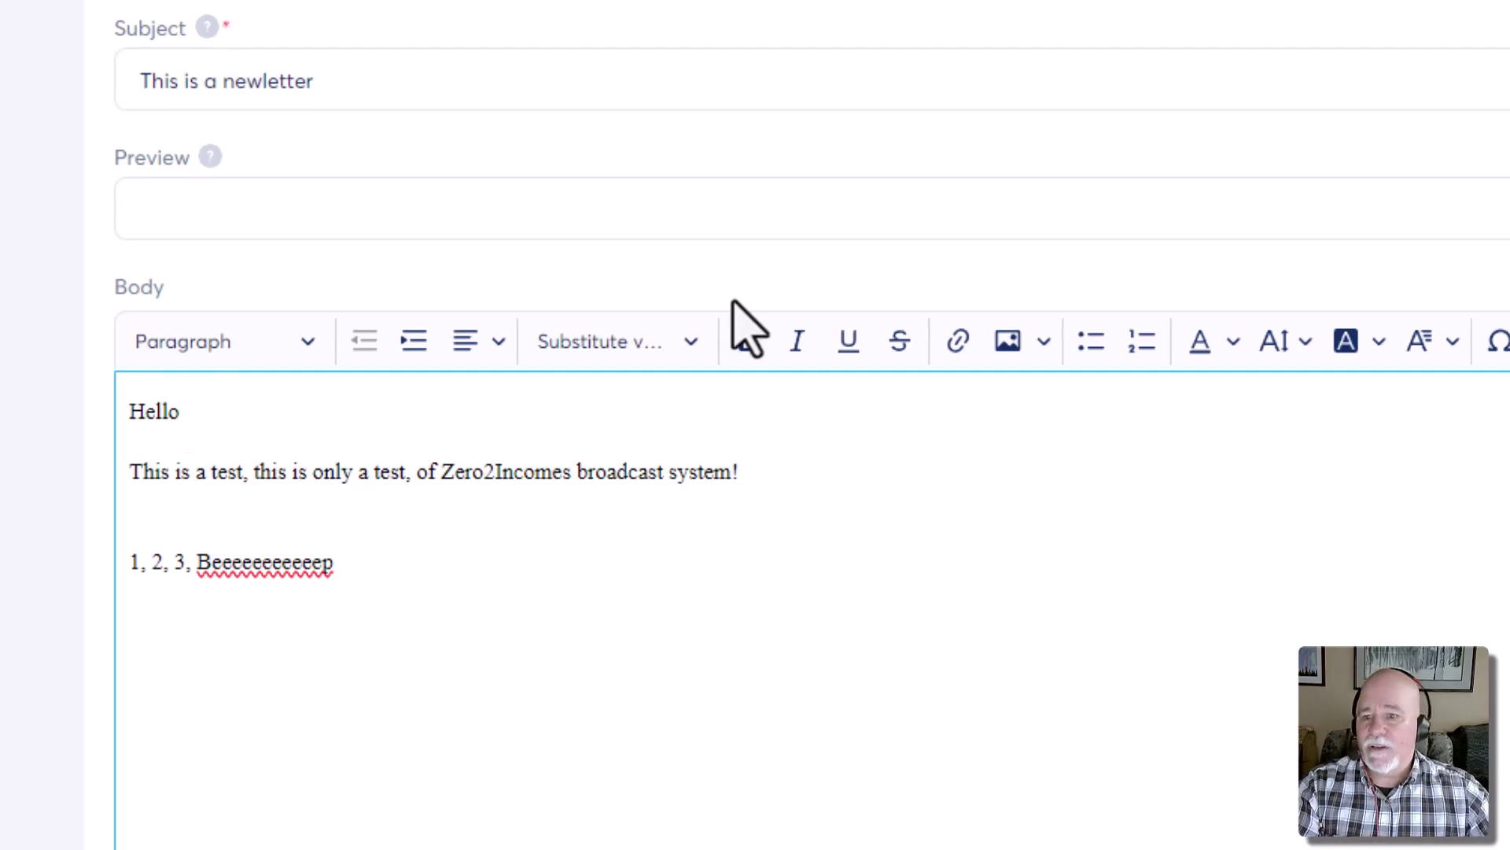
{"action": "left_click", "coordinate": [690, 354]}
{"action": "left_click", "coordinate": [680, 458]}
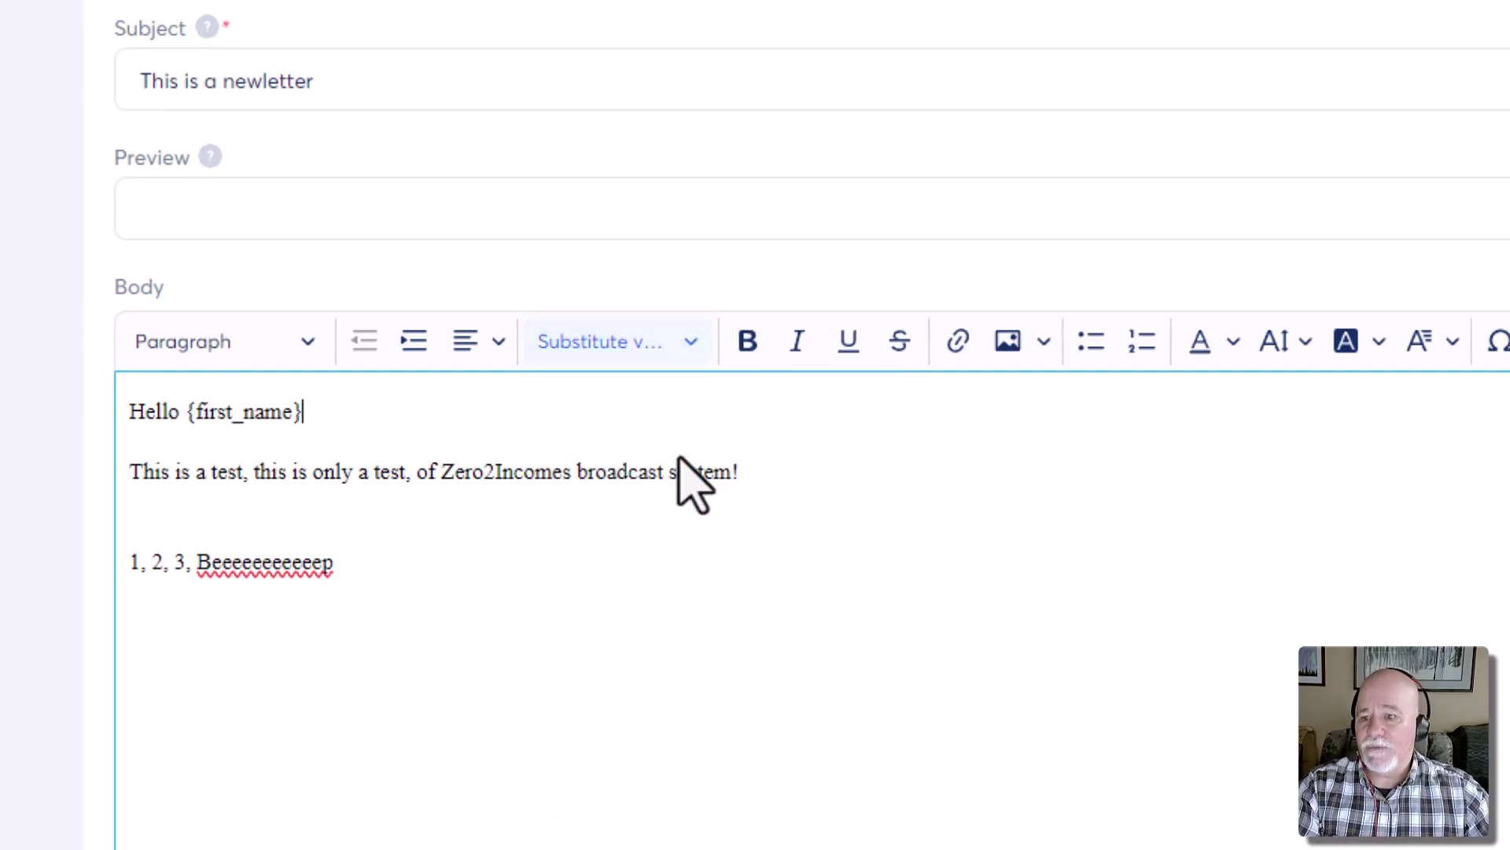
{"action": "type", "text": ","}
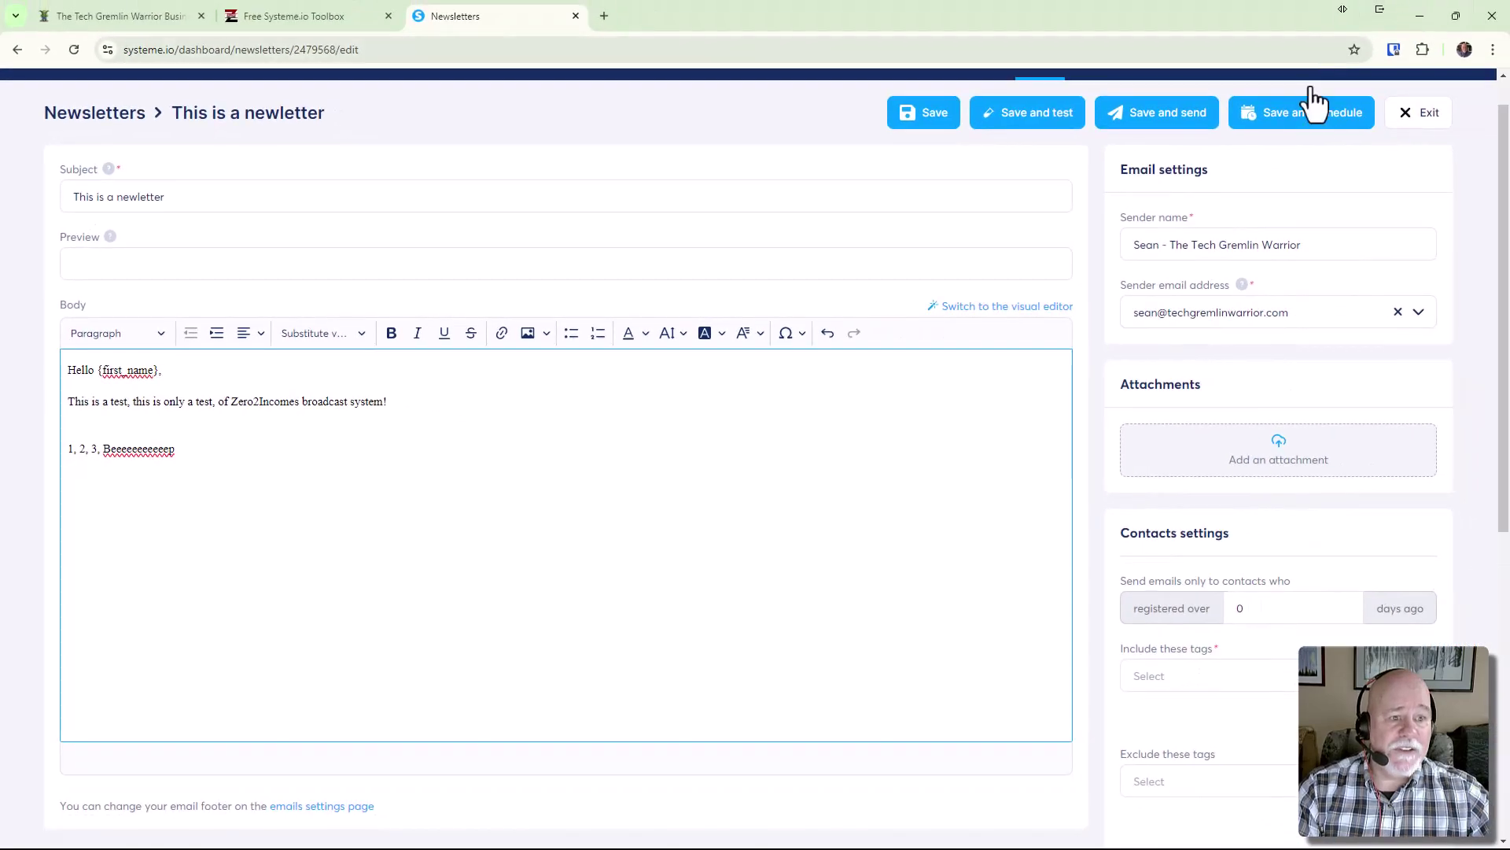
- Exit the newsletter editor without saving the changes and open the email campaigns list
{"action": "left_click", "coordinate": [1416, 118]}
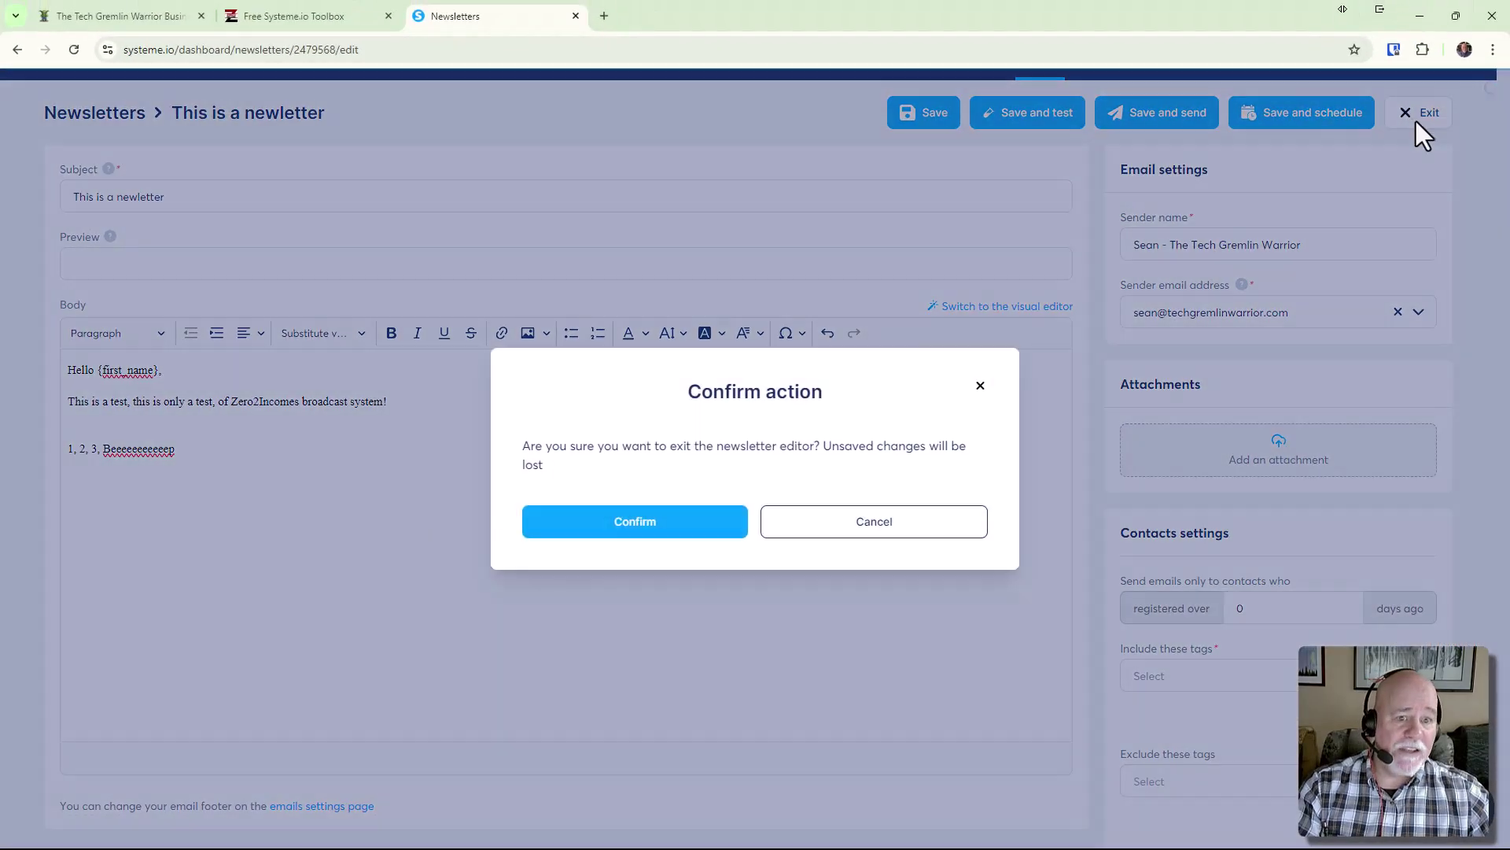
{"action": "left_click", "coordinate": [698, 528]}
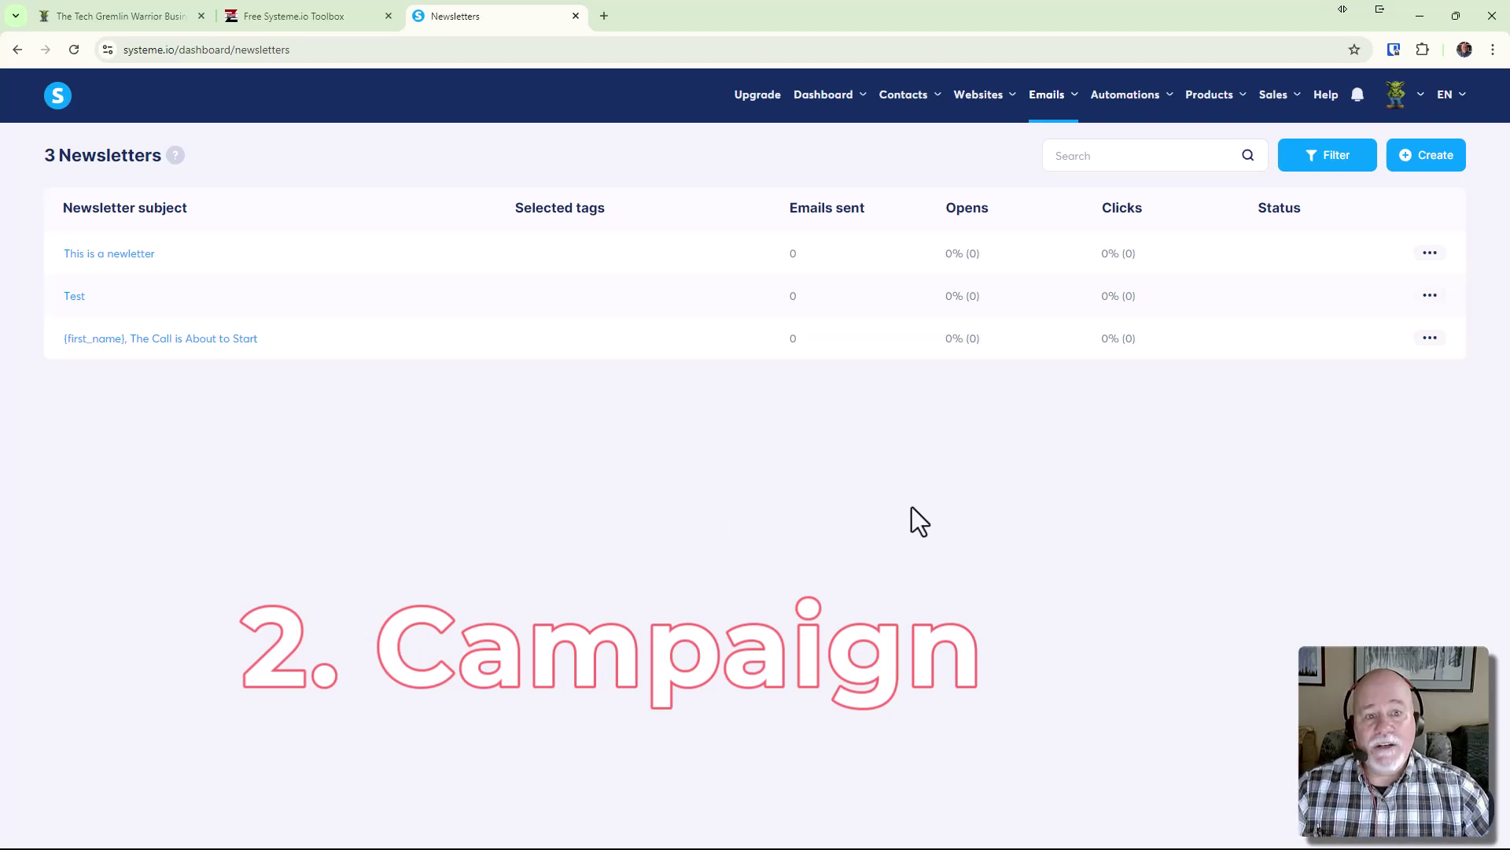
{"action": "mouse_move", "coordinate": [1062, 102]}
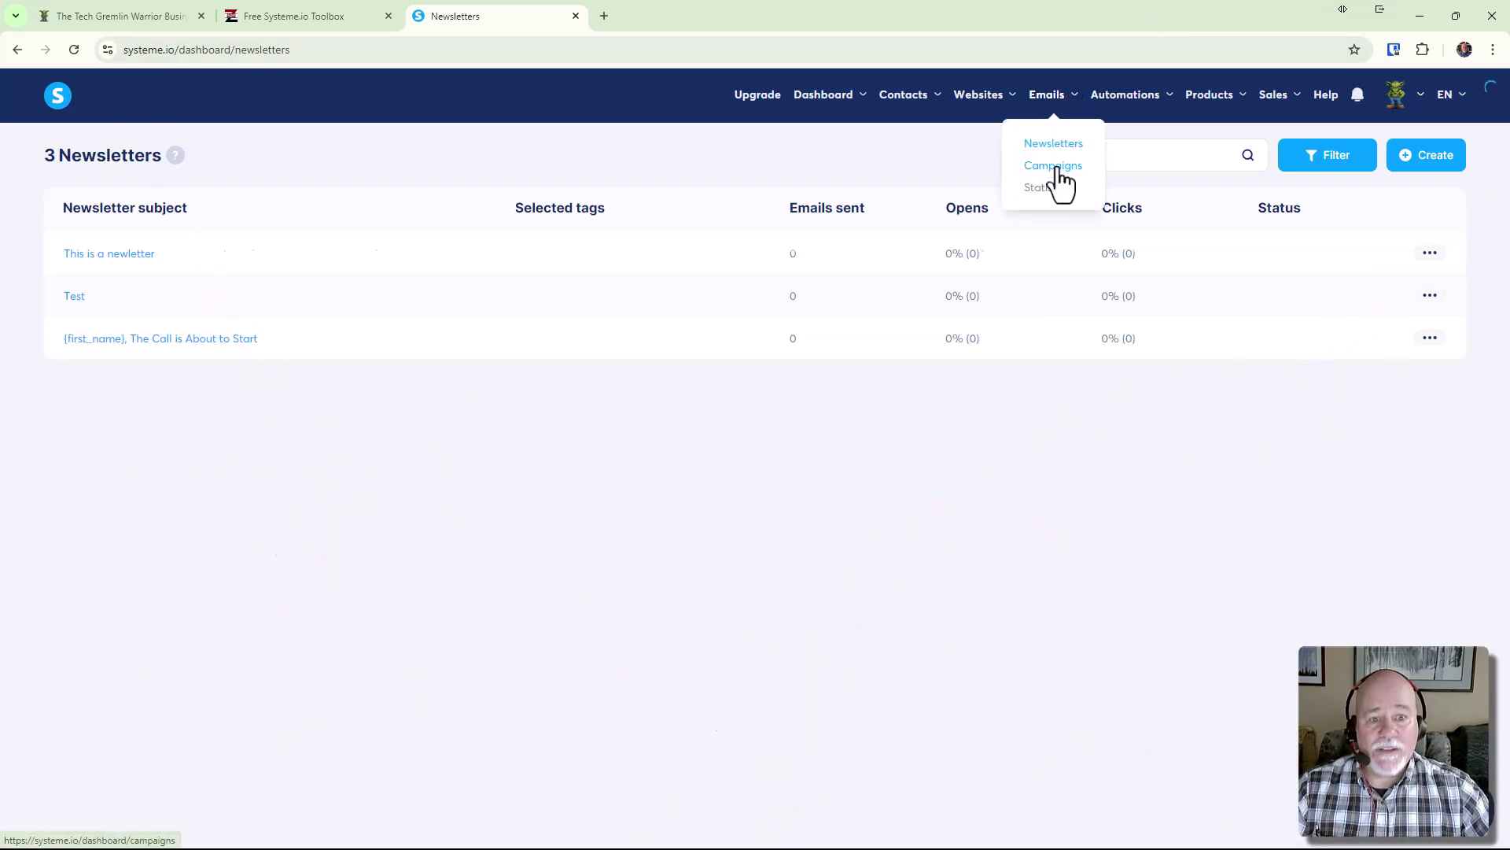
{"action": "left_click", "coordinate": [1058, 166]}
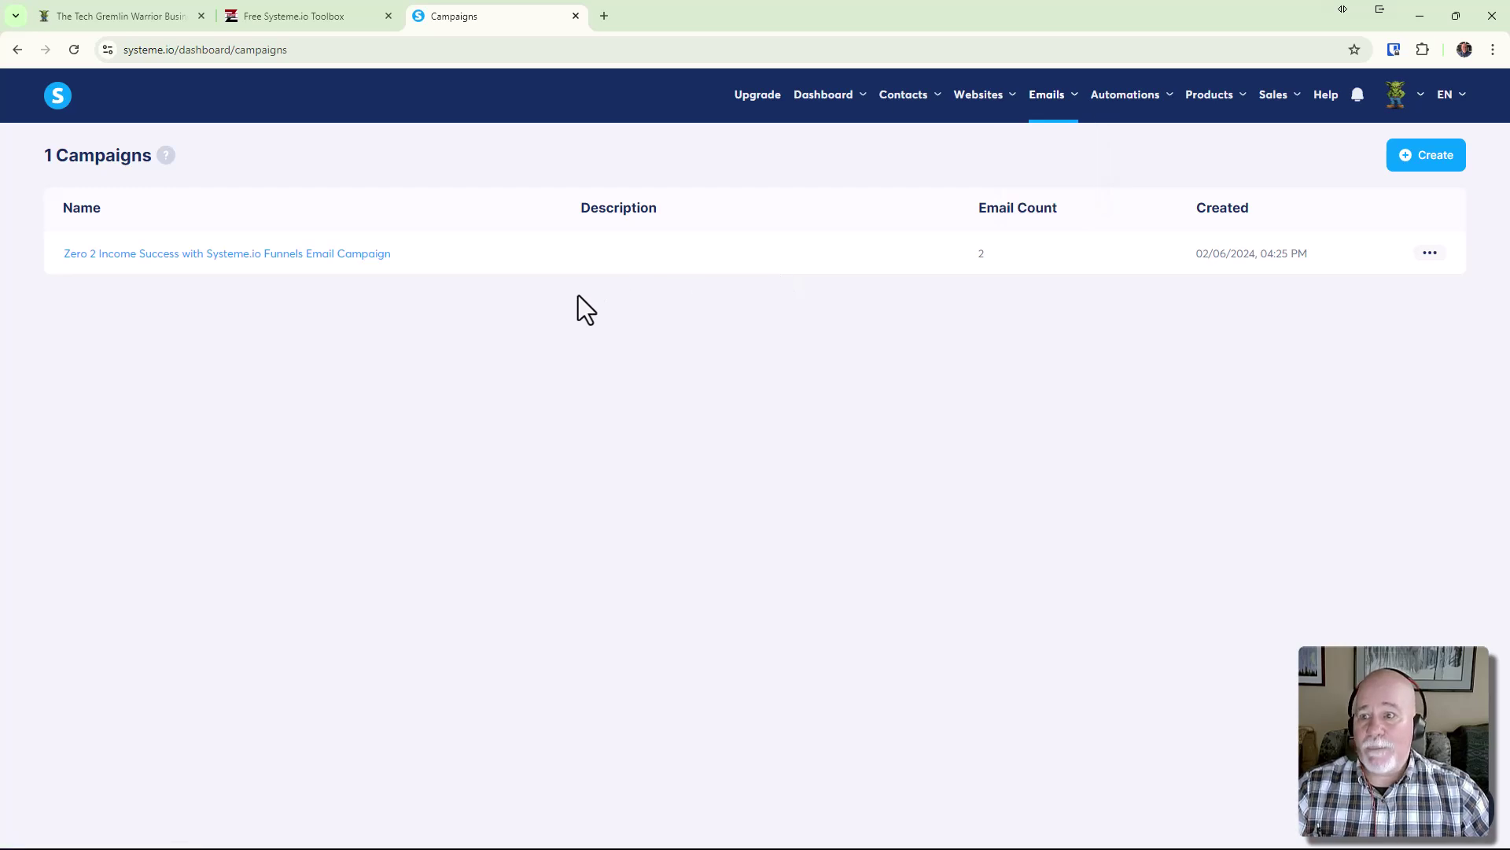